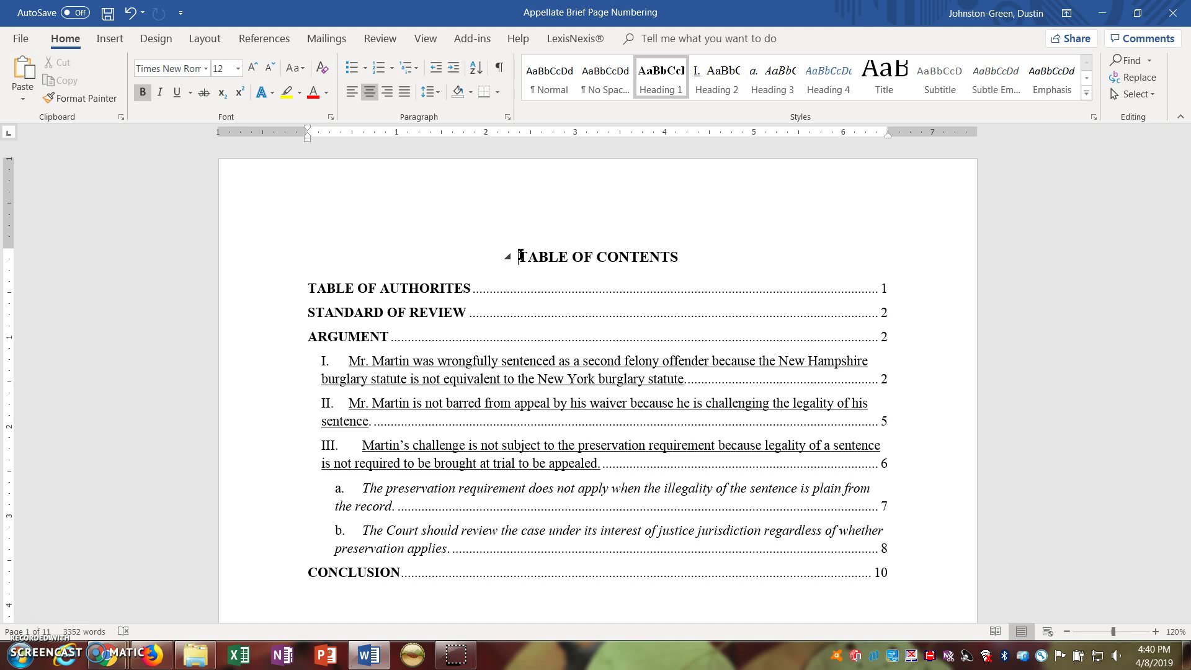
Step: Insert a Next Page section break before the TABLE OF CONTENTS heading
{"action": "left_click", "coordinate": [215, 45]}
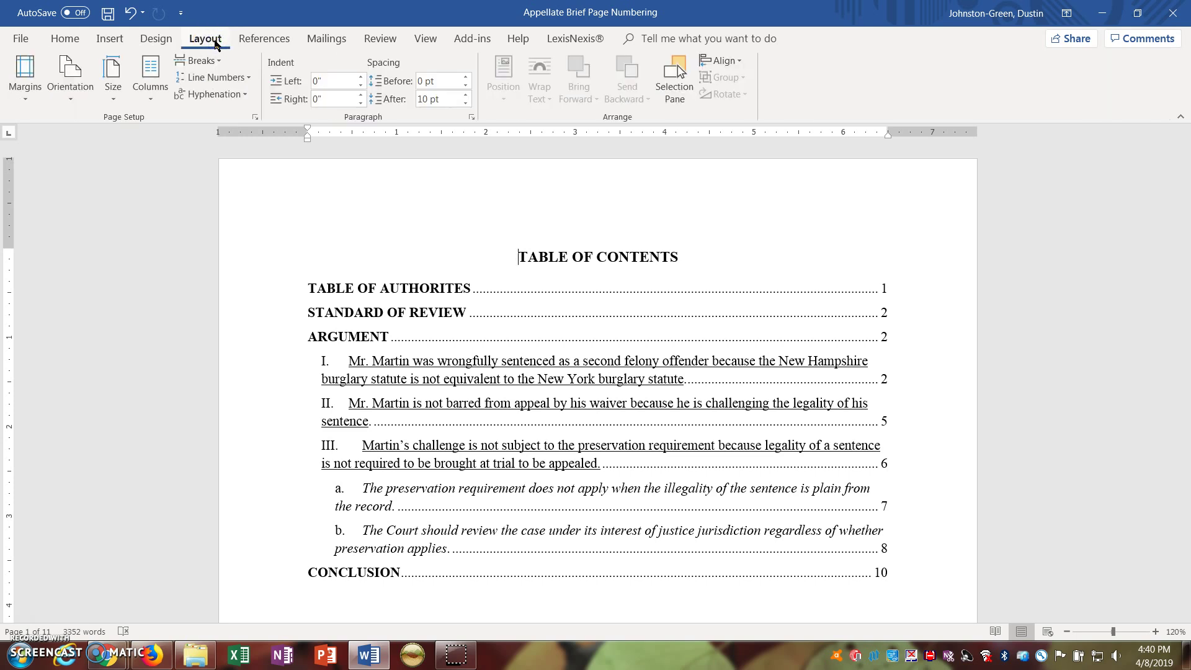
{"action": "left_click", "coordinate": [198, 60]}
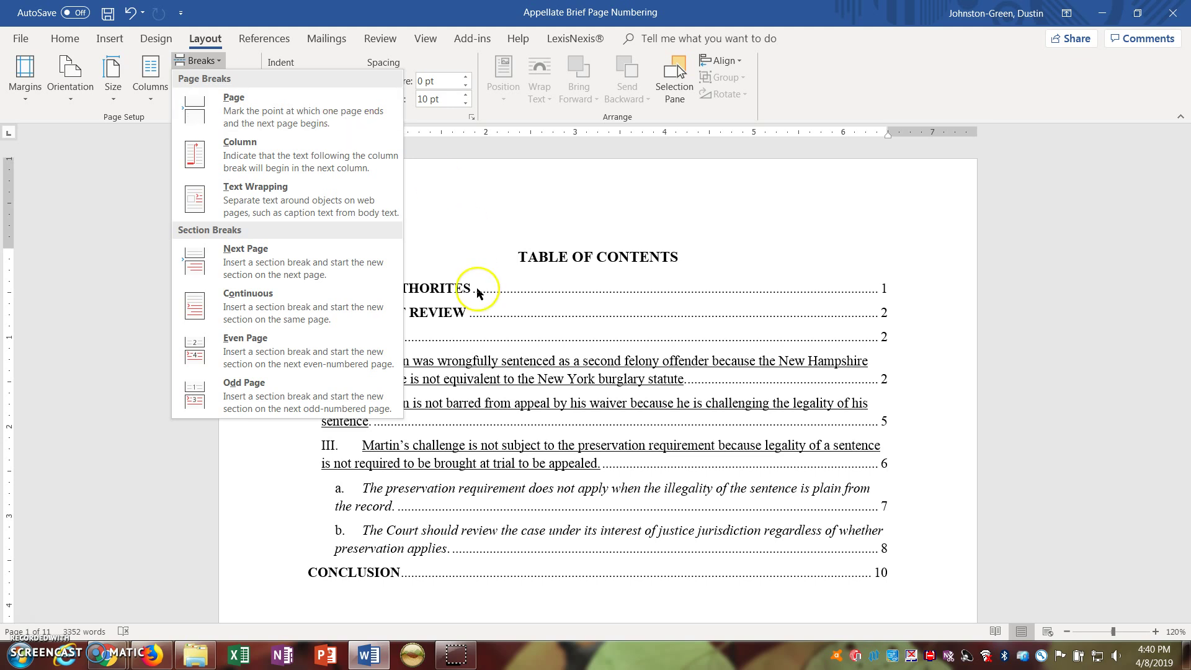
{"action": "left_click", "coordinate": [508, 266]}
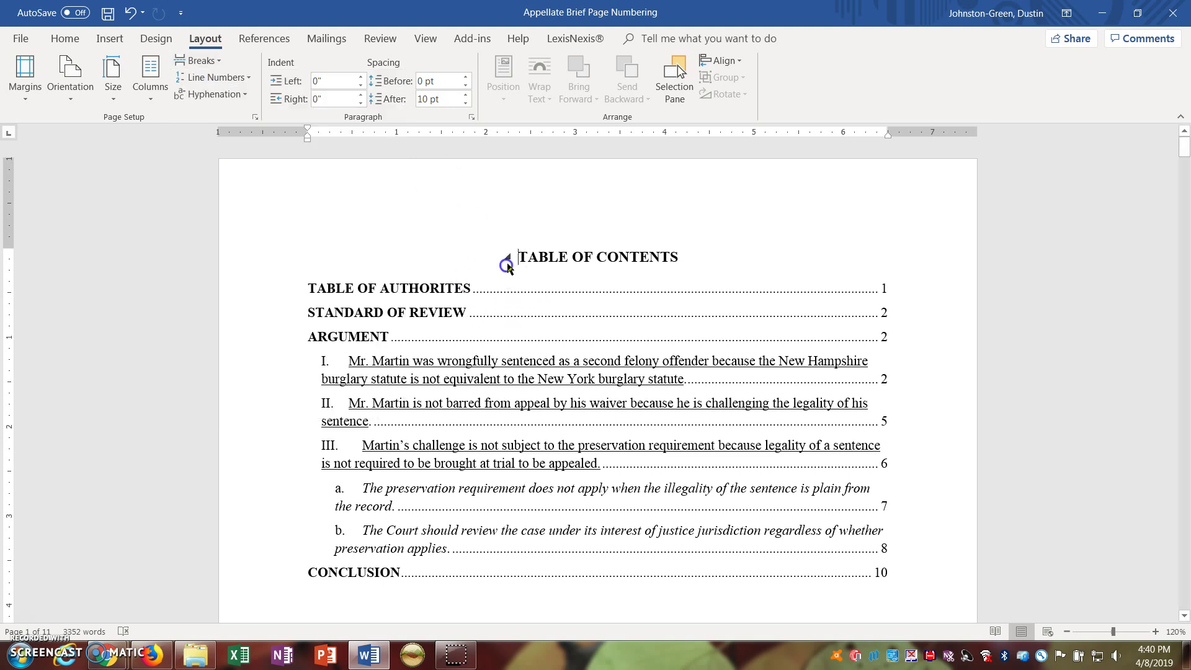
{"action": "left_click", "coordinate": [207, 60]}
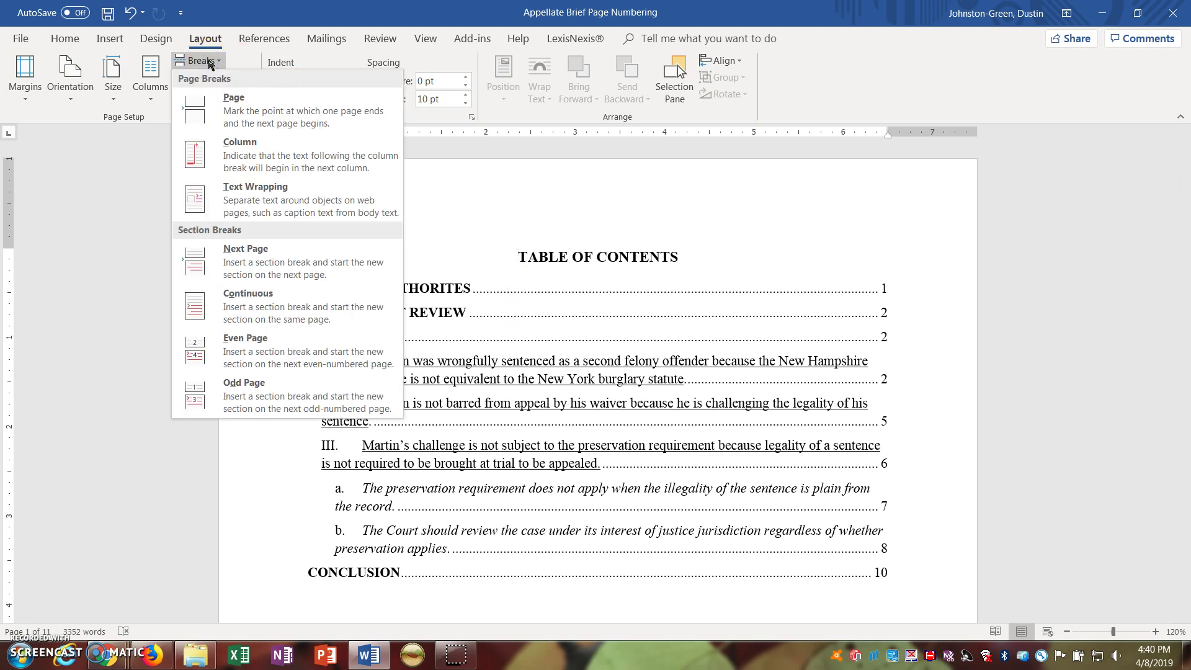
{"action": "left_click", "coordinate": [273, 249]}
{"action": "left_click", "coordinate": [229, 267]}
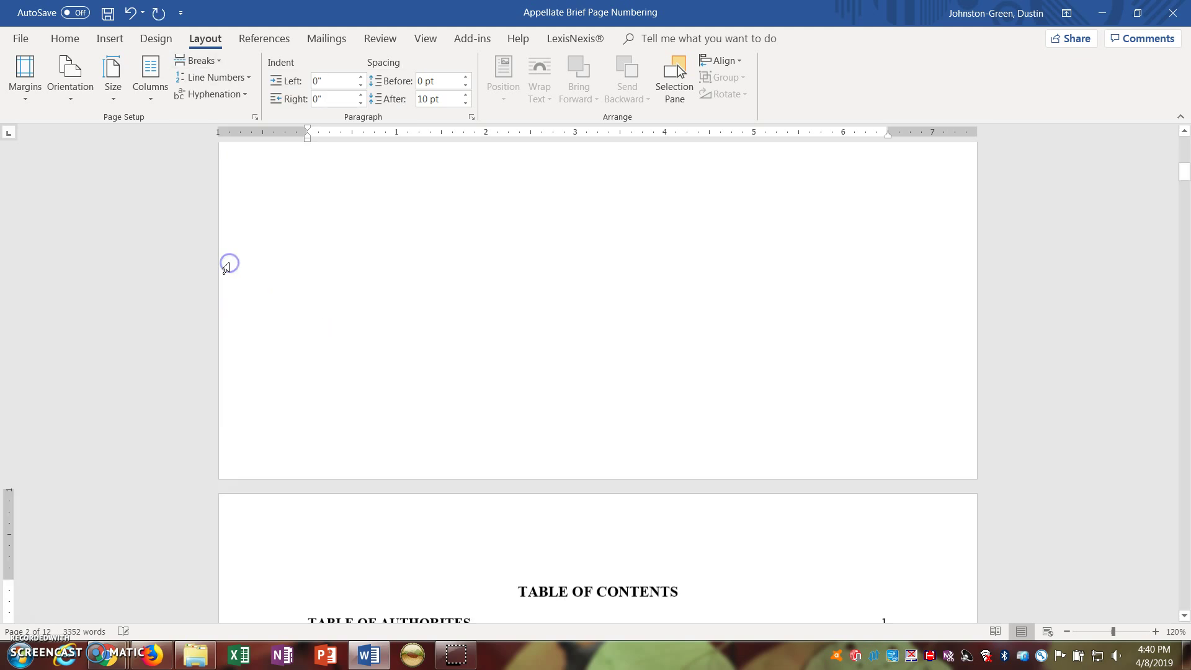
Step: Enter the placeholder heading CAPTION on the blank first page
{"action": "left_click", "coordinate": [474, 248]}
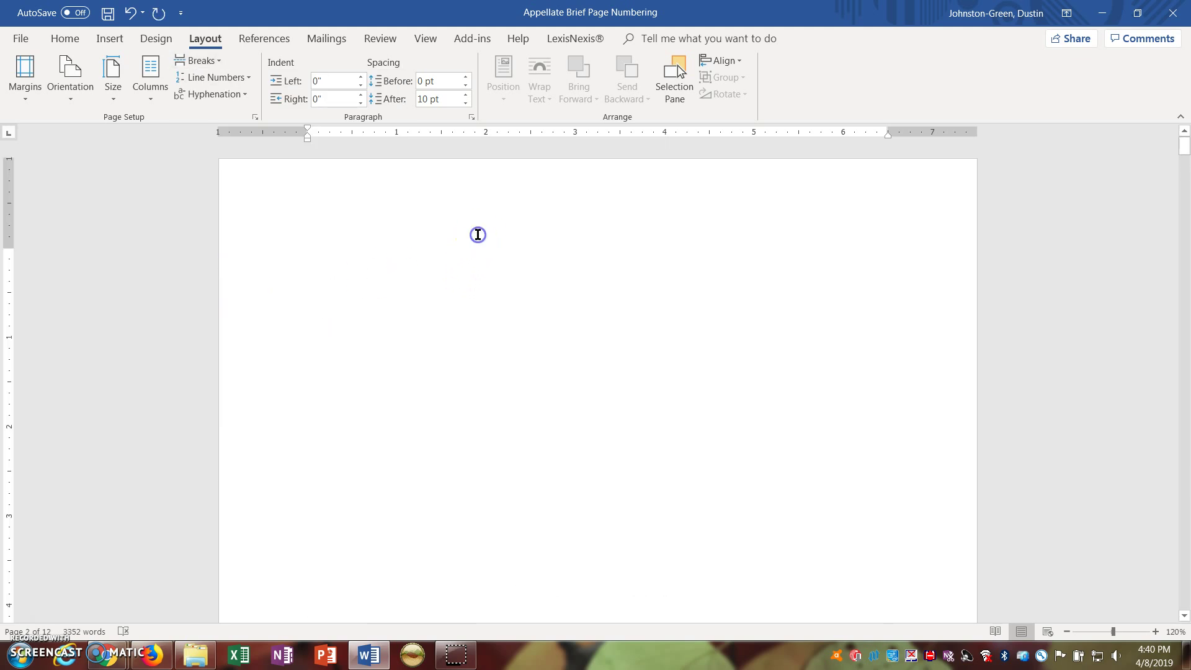
{"action": "type", "text": "CAPTION"}
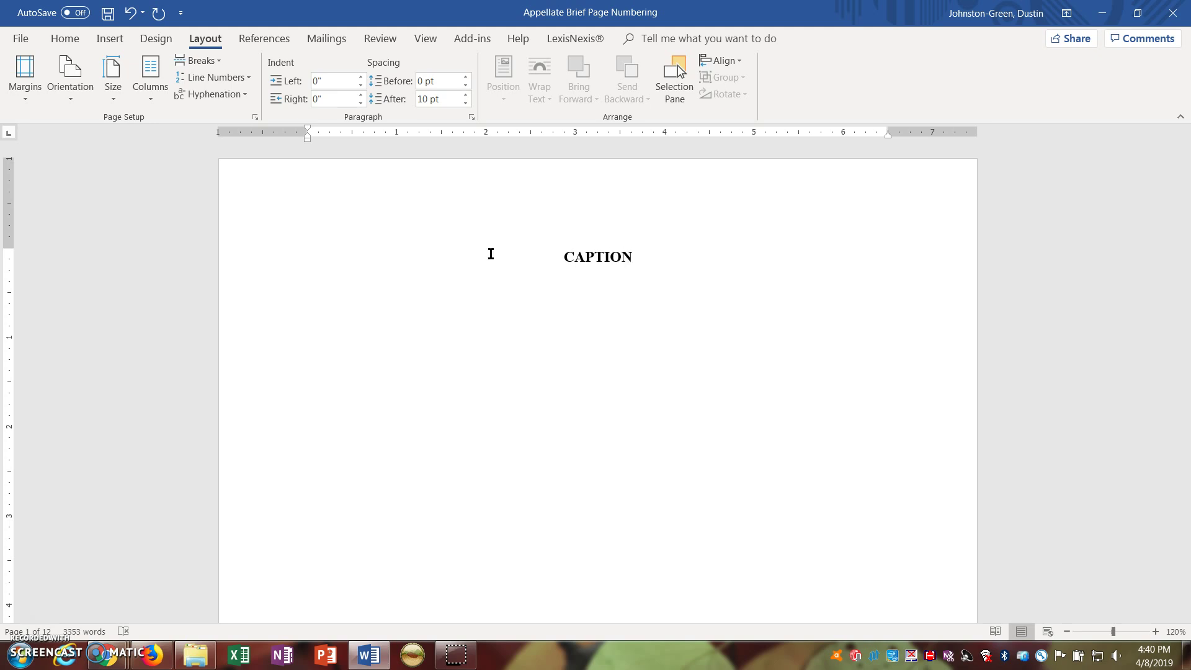
{"action": "left_click", "coordinate": [510, 263]}
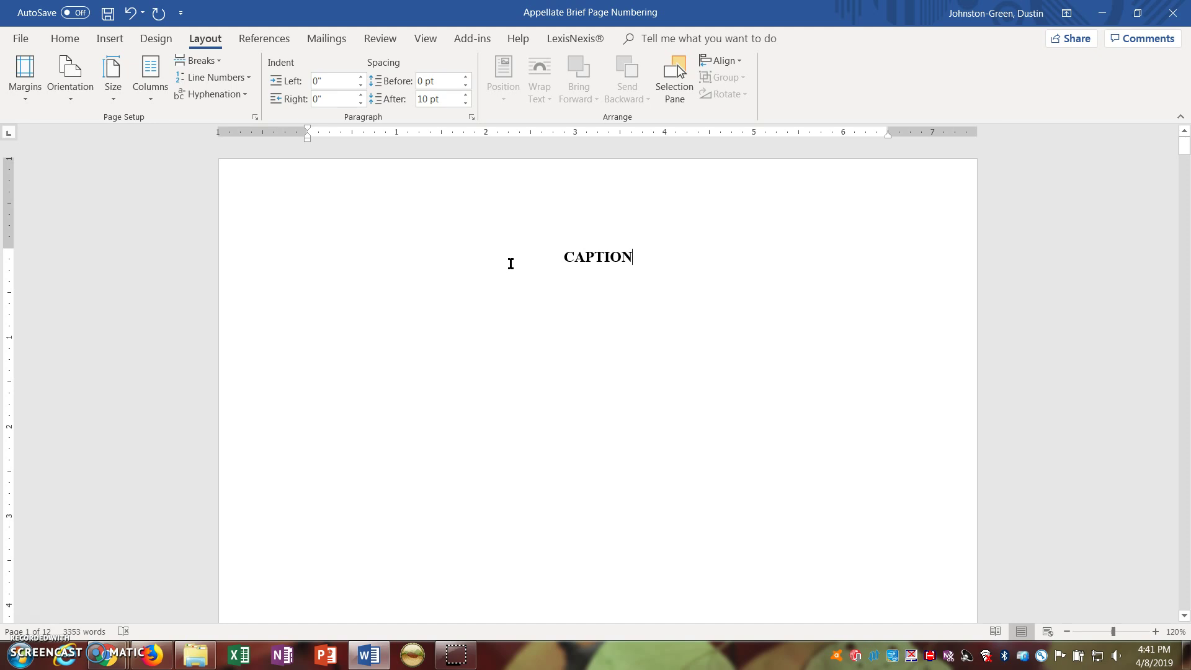
Step: Open the caption page's footer for editing and check the section labels around the break before the Table of Contents
{"action": "scroll", "coordinate": [510, 264], "scroll_direction": "down", "scroll_amount": 10}
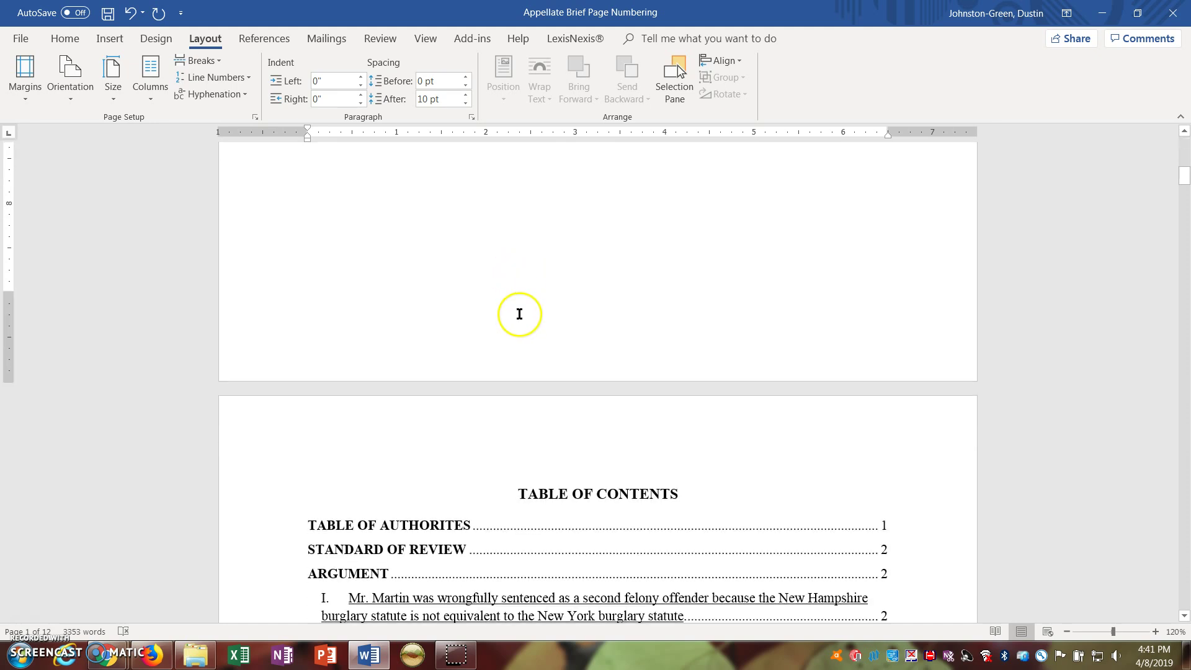
{"action": "double_click", "coordinate": [524, 348]}
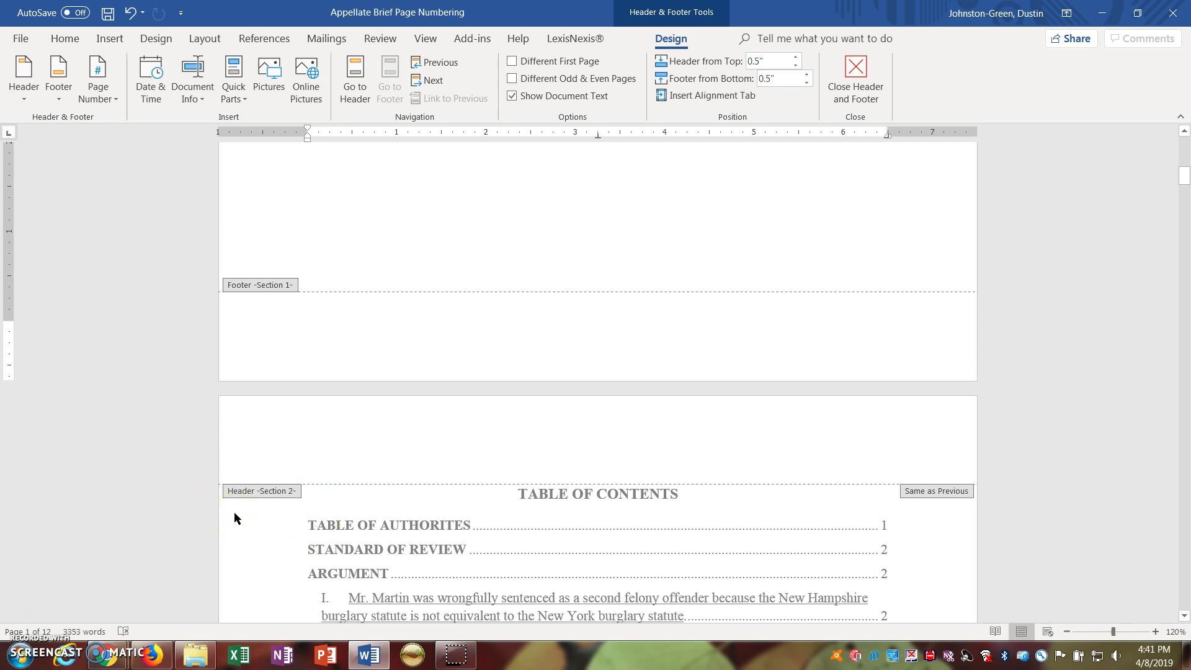
{"action": "left_click", "coordinate": [418, 520]}
Step: Return to the body text and insert a Next Page section break before the STANDARD OF REVIEW heading
{"action": "scroll", "coordinate": [420, 521], "scroll_direction": "down", "scroll_amount": 8}
{"action": "scroll", "coordinate": [420, 521], "scroll_direction": "down", "scroll_amount": 15}
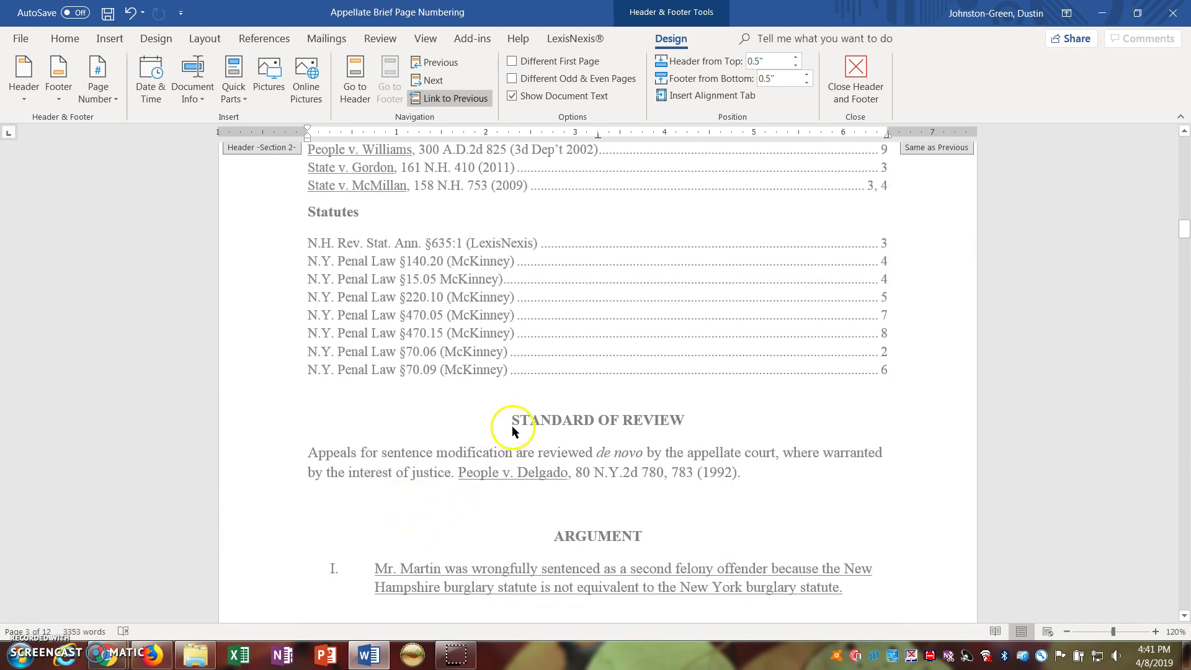
{"action": "double_click", "coordinate": [513, 420]}
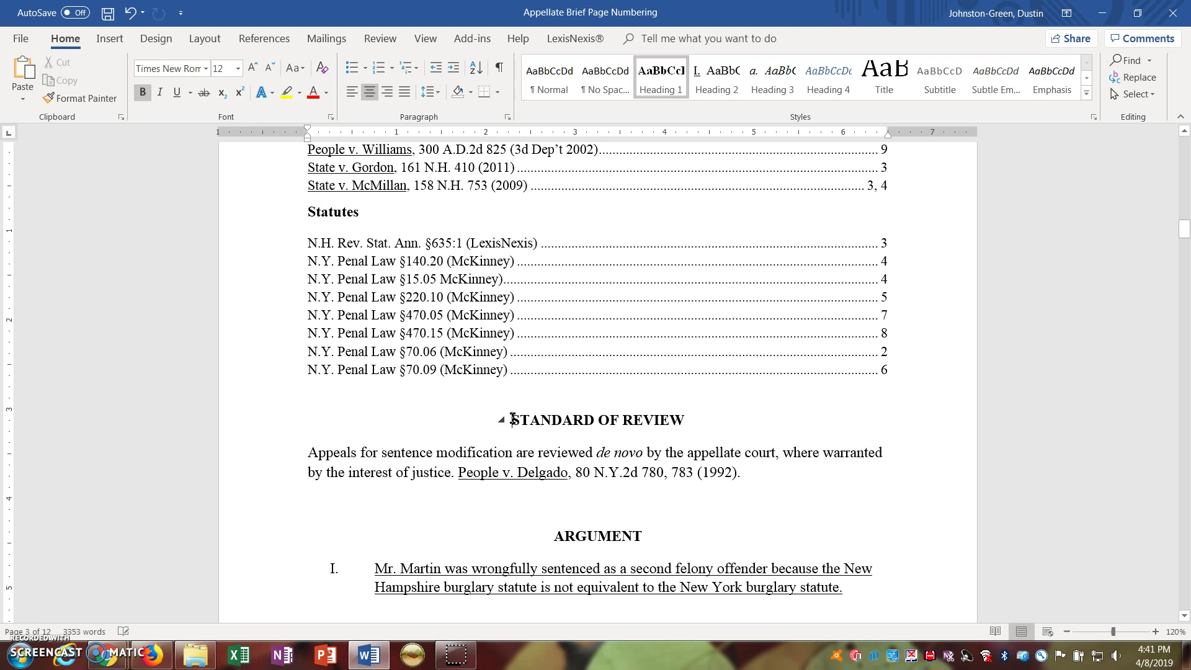
{"action": "left_click", "coordinate": [511, 411]}
{"action": "left_click", "coordinate": [382, 271]}
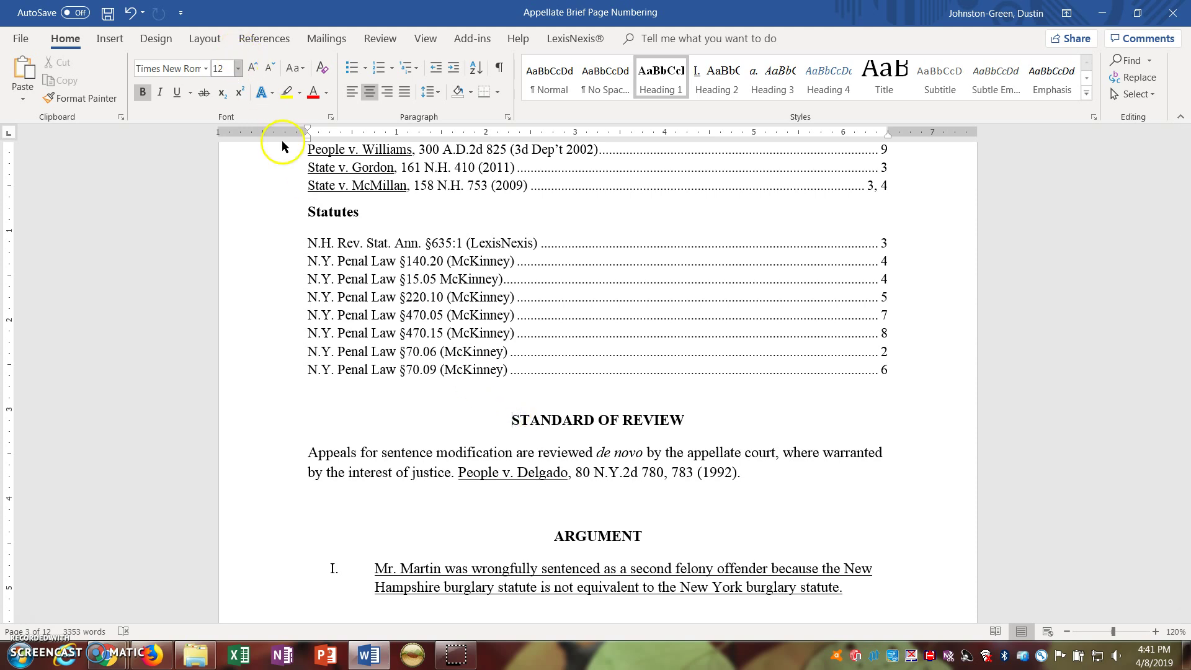
{"action": "mouse_move", "coordinate": [496, 409]}
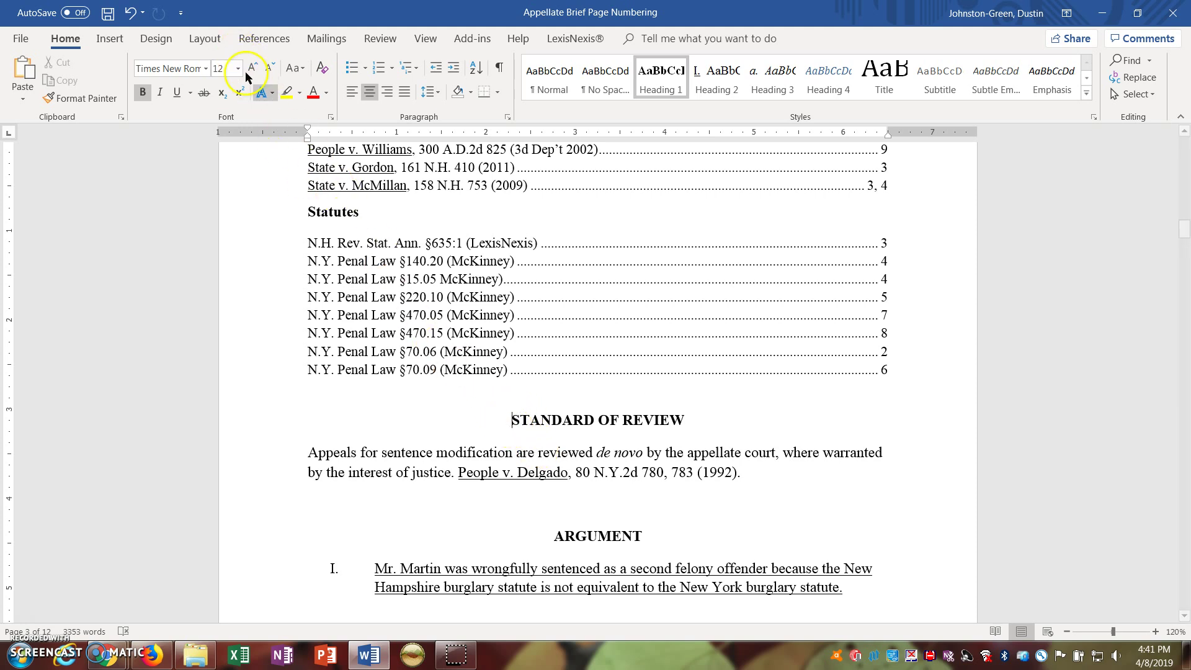
{"action": "left_click", "coordinate": [200, 41]}
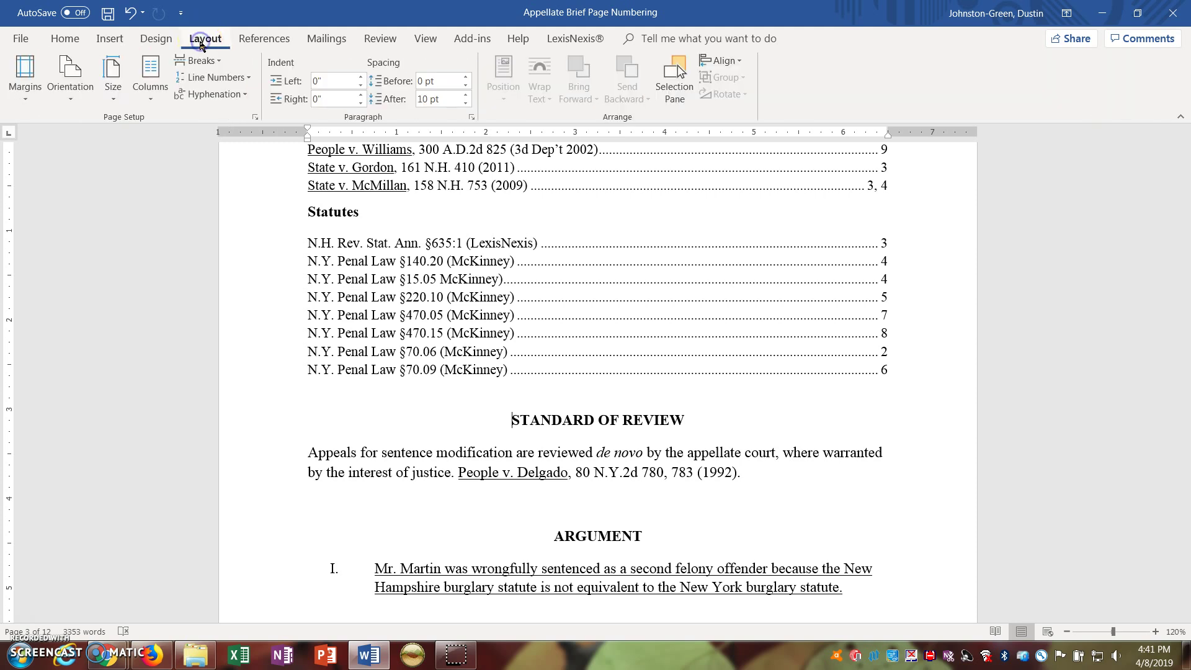
{"action": "left_click", "coordinate": [204, 60]}
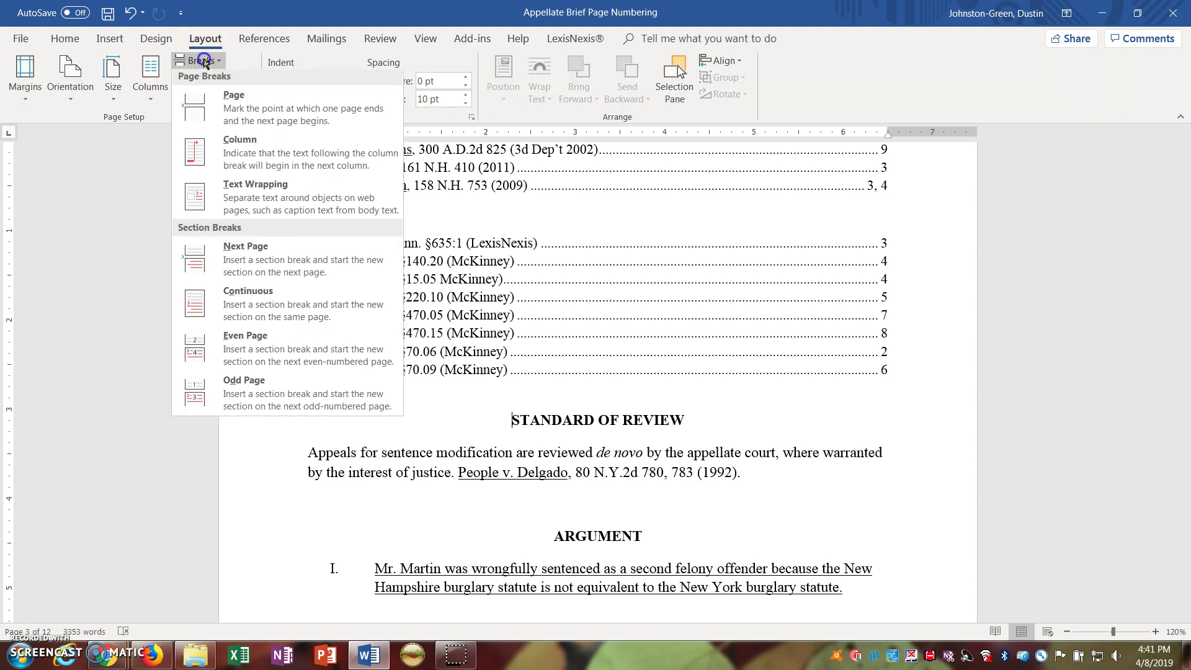
{"action": "left_click", "coordinate": [239, 265]}
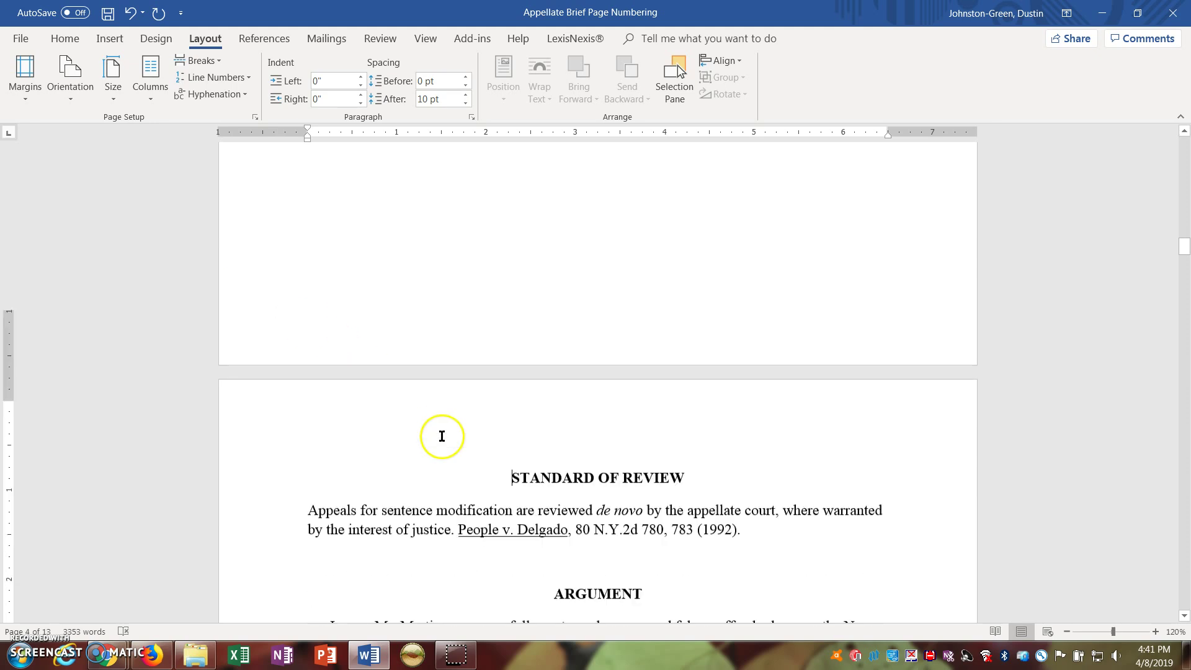
Step: Open the header and footer areas around the Standard of Review break and check the section labels back through the Table of Authorities
{"action": "double_click", "coordinate": [453, 373]}
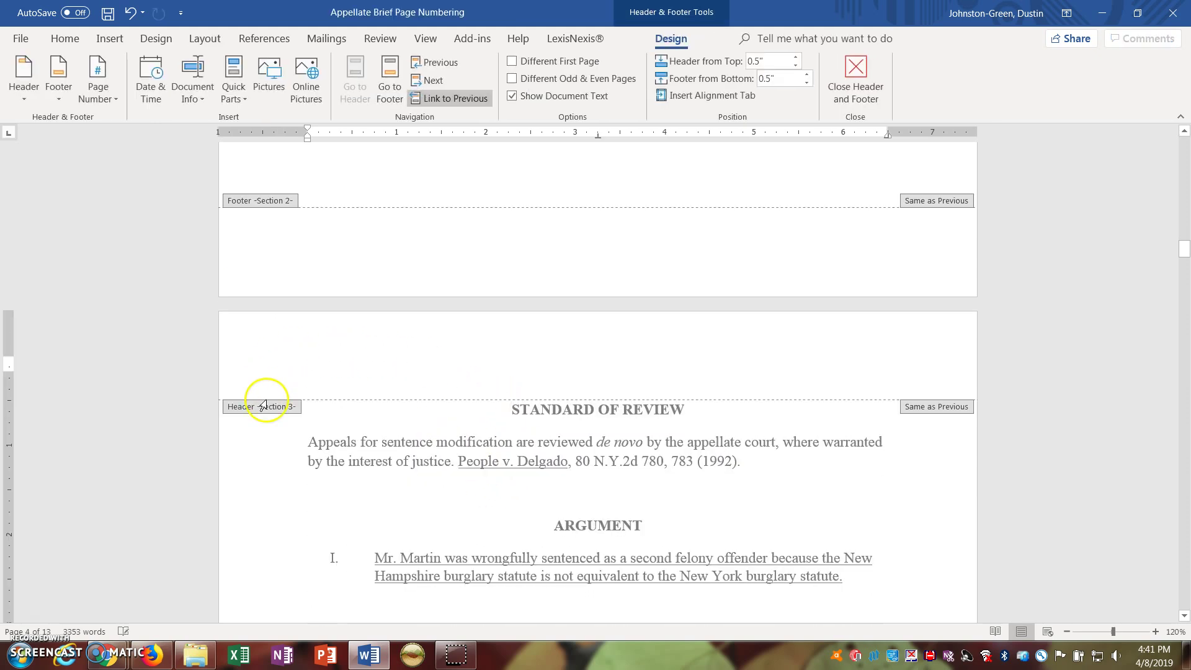
{"action": "left_click", "coordinate": [285, 251]}
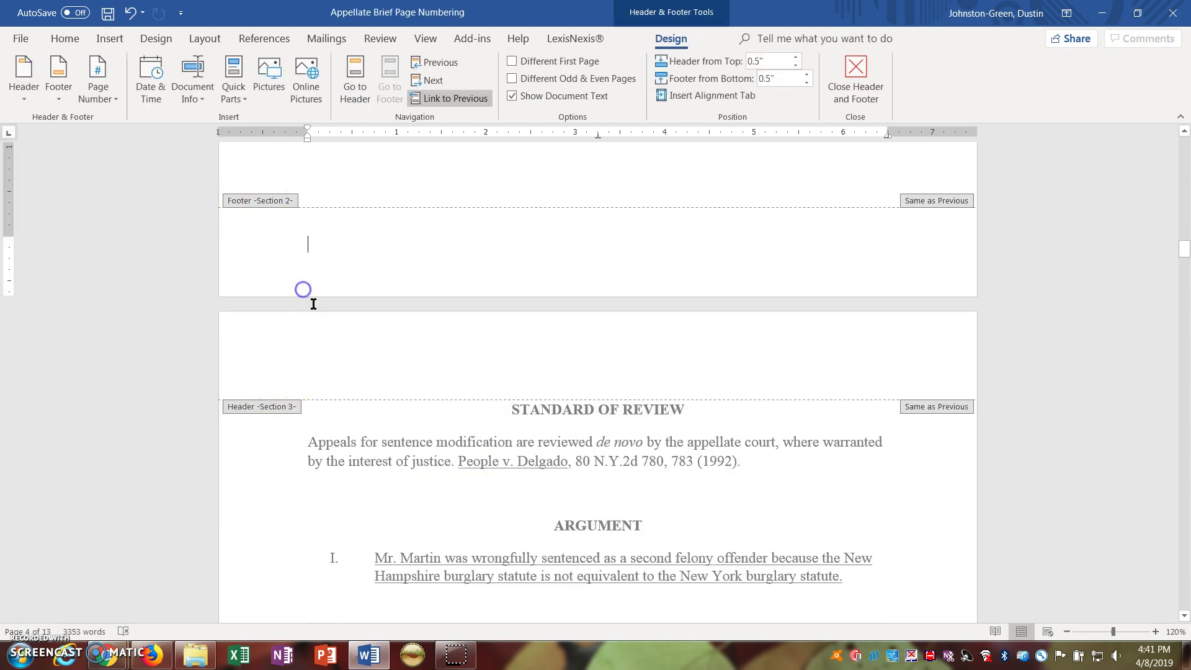
{"action": "scroll", "coordinate": [382, 385], "scroll_direction": "up", "scroll_amount": 8}
{"action": "scroll", "coordinate": [383, 379], "scroll_direction": "up", "scroll_amount": 15}
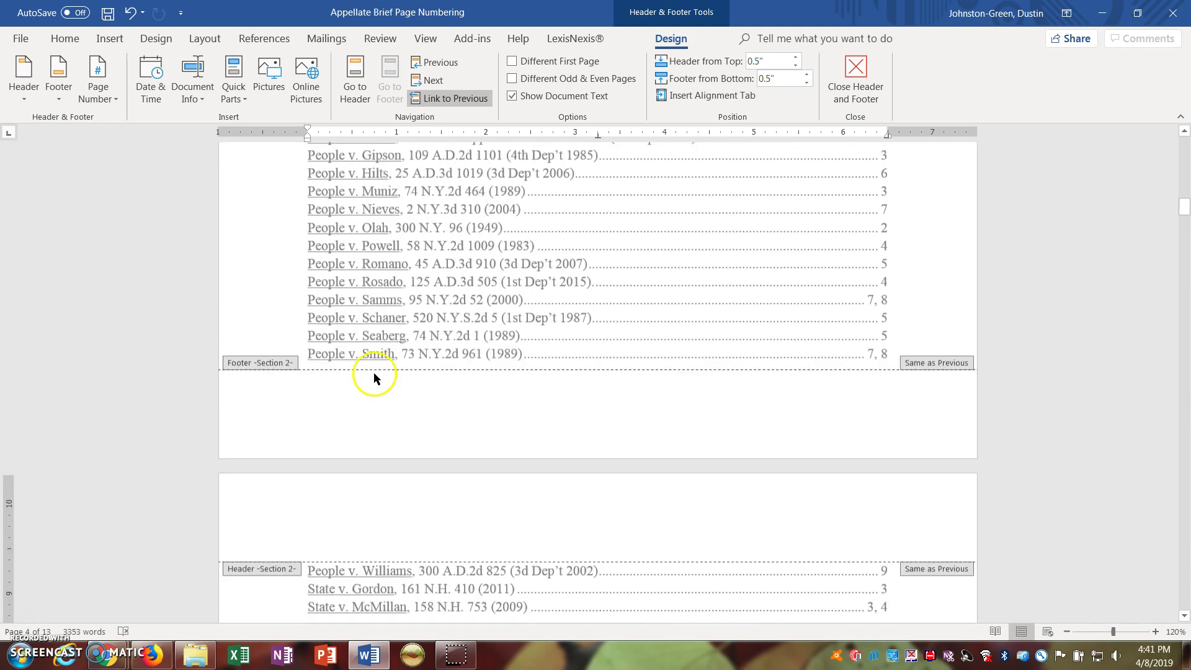
{"action": "scroll", "coordinate": [382, 378], "scroll_direction": "up", "scroll_amount": 3}
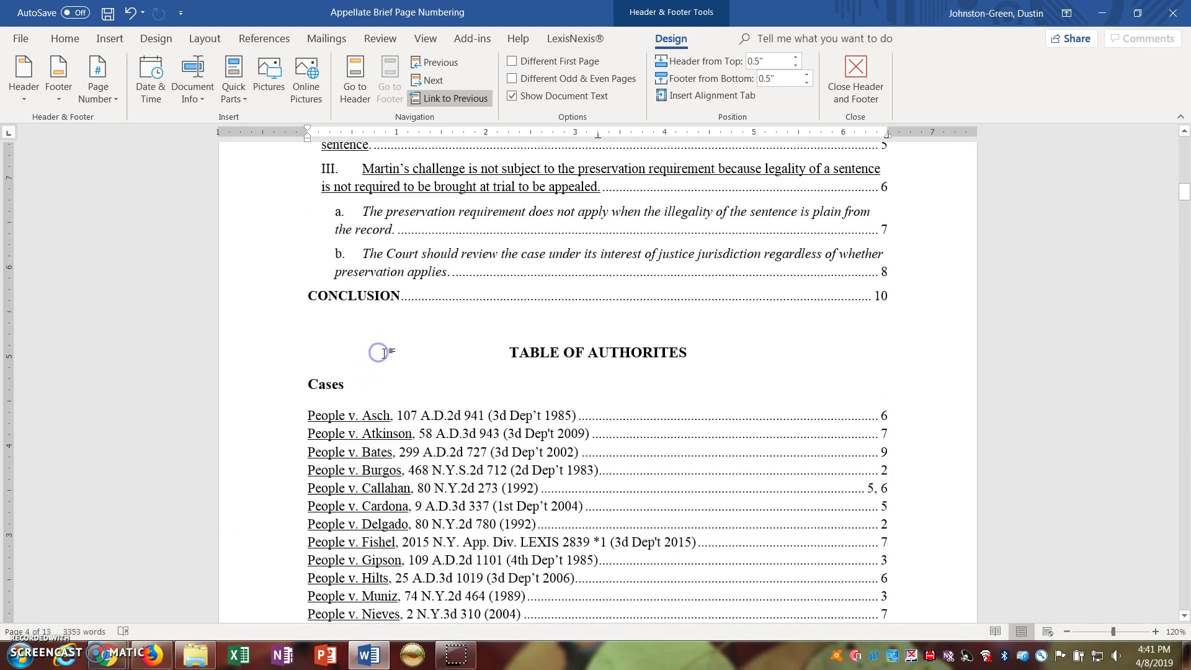
Step: Leave header and footer editing and insert a plain page break before the TABLE OF AUTHORITES heading
{"action": "double_click", "coordinate": [488, 360]}
{"action": "scroll", "coordinate": [489, 360], "scroll_direction": "up", "scroll_amount": 3}
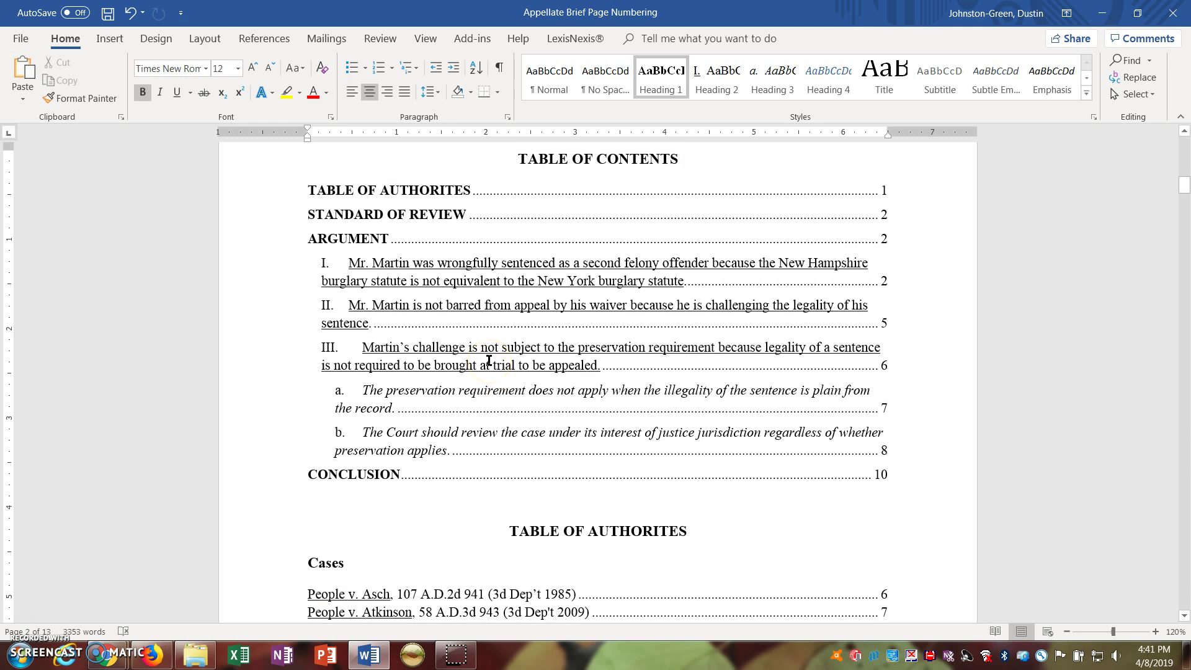
{"action": "left_click", "coordinate": [472, 525]}
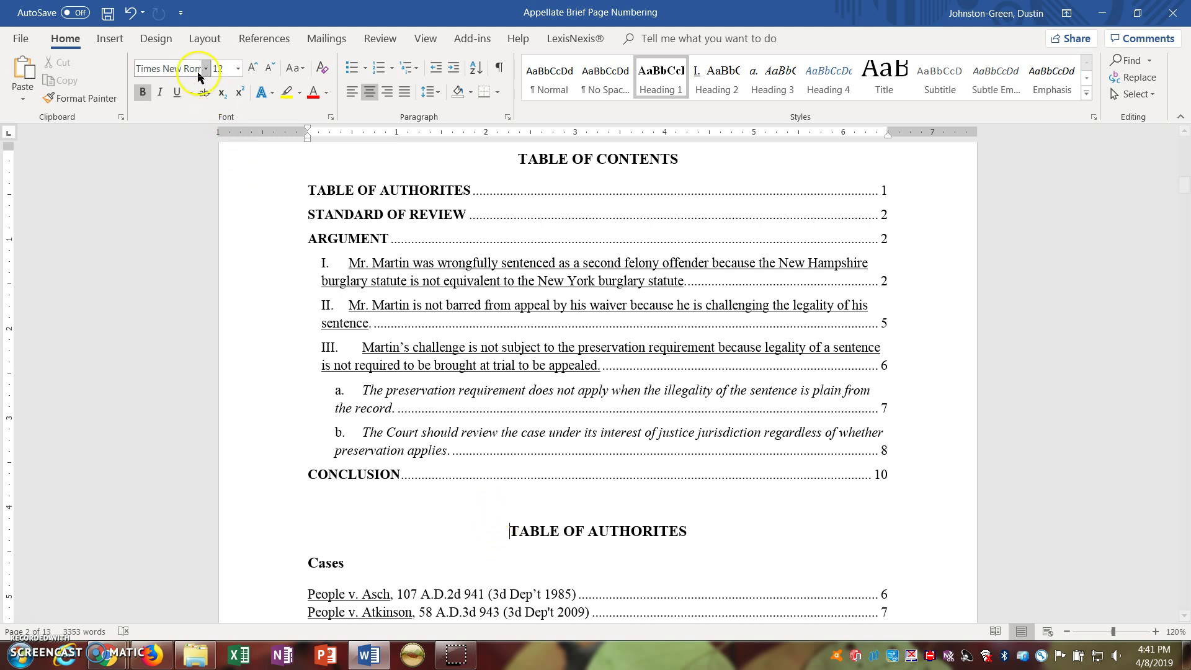
{"action": "left_click", "coordinate": [205, 39]}
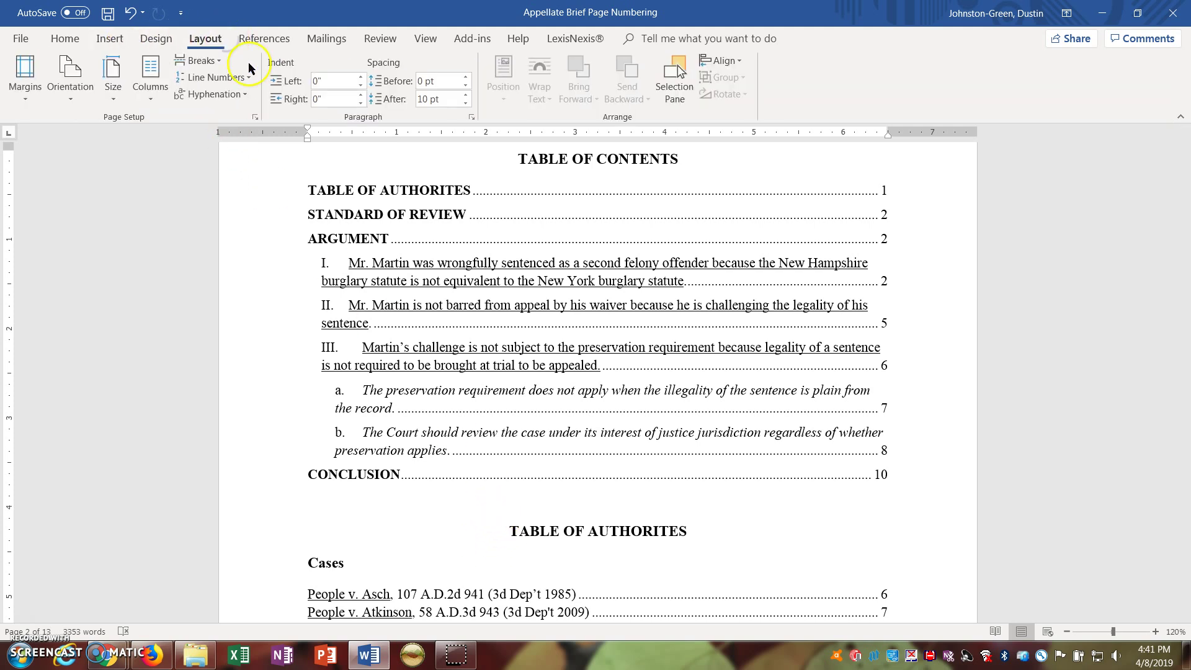
{"action": "left_click", "coordinate": [223, 65]}
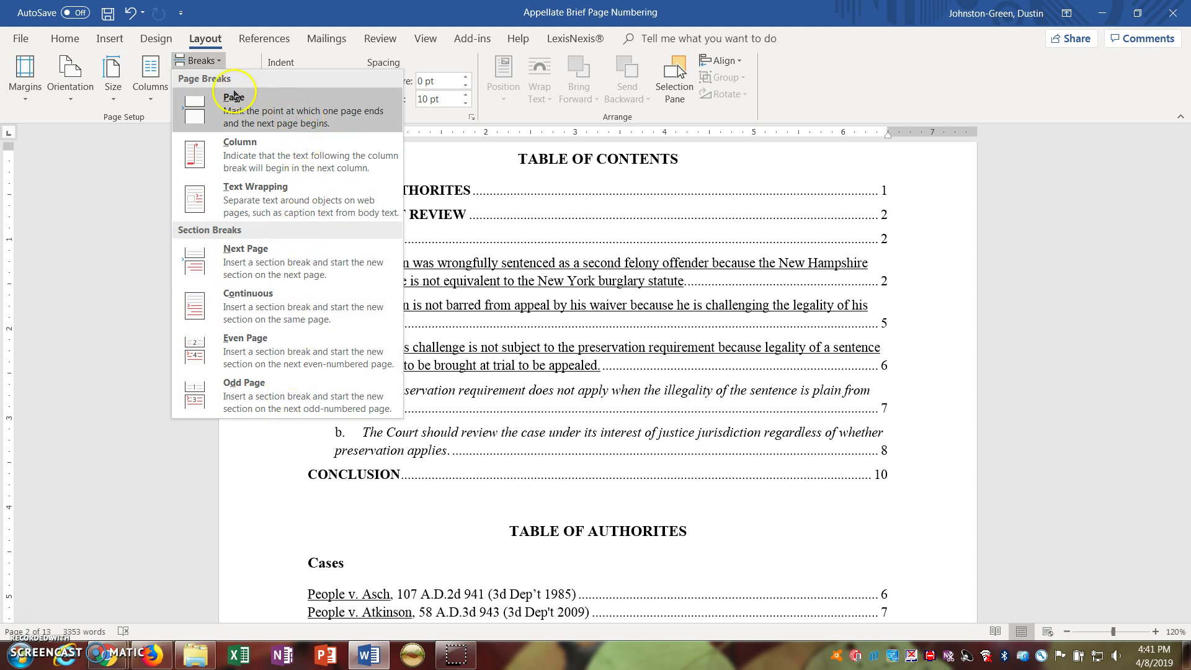
{"action": "left_click", "coordinate": [230, 111]}
{"action": "scroll", "coordinate": [380, 386], "scroll_direction": "down", "scroll_amount": 5}
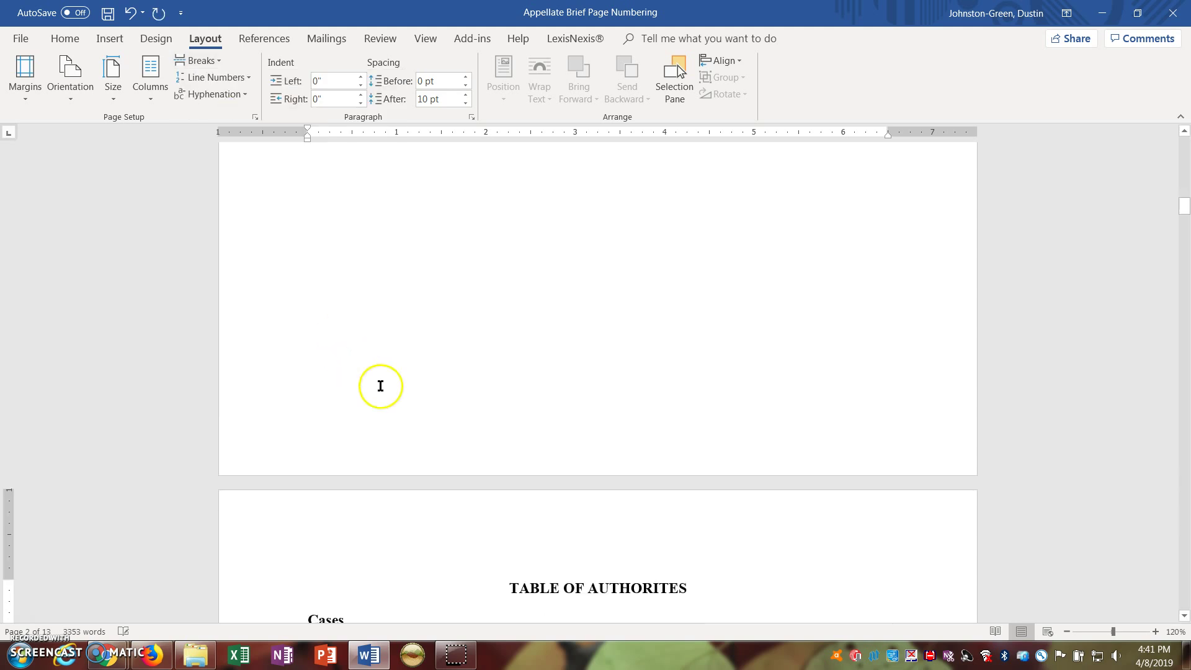
{"action": "scroll", "coordinate": [505, 426], "scroll_direction": "down", "scroll_amount": 2}
Step: Open the Section 2 footer on the Table of Contents page and turn off its link to the previous section
{"action": "scroll", "coordinate": [505, 426], "scroll_direction": "up", "scroll_amount": 10}
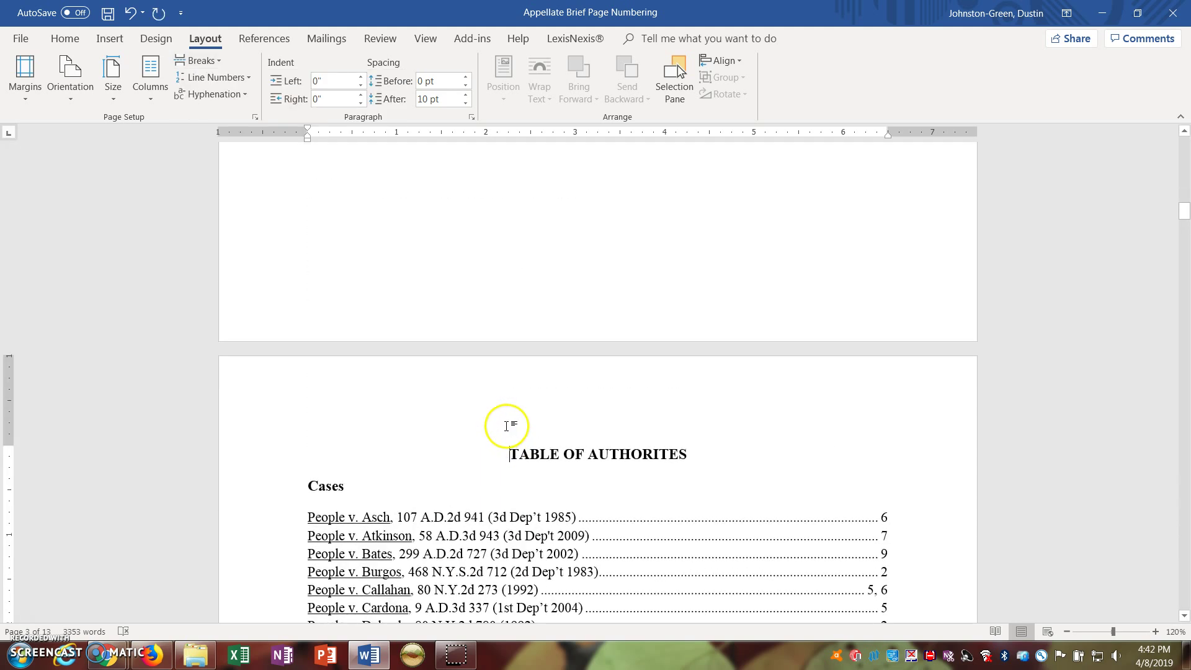
{"action": "scroll", "coordinate": [506, 425], "scroll_direction": "up", "scroll_amount": 5}
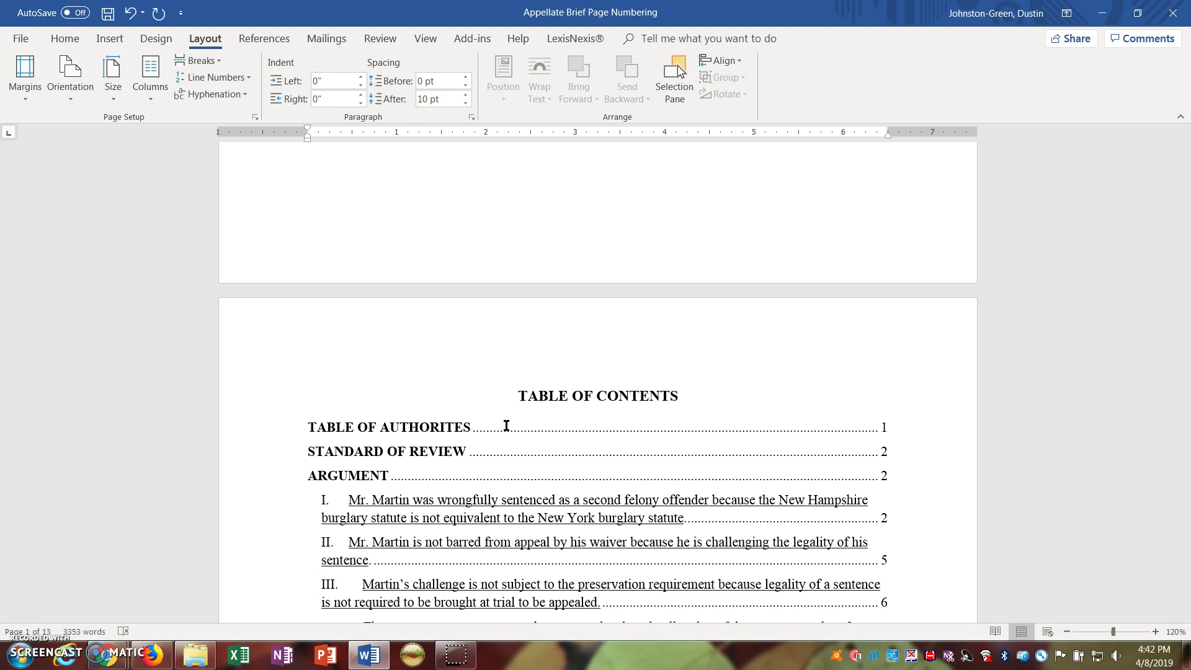
{"action": "scroll", "coordinate": [507, 426], "scroll_direction": "down", "scroll_amount": 10}
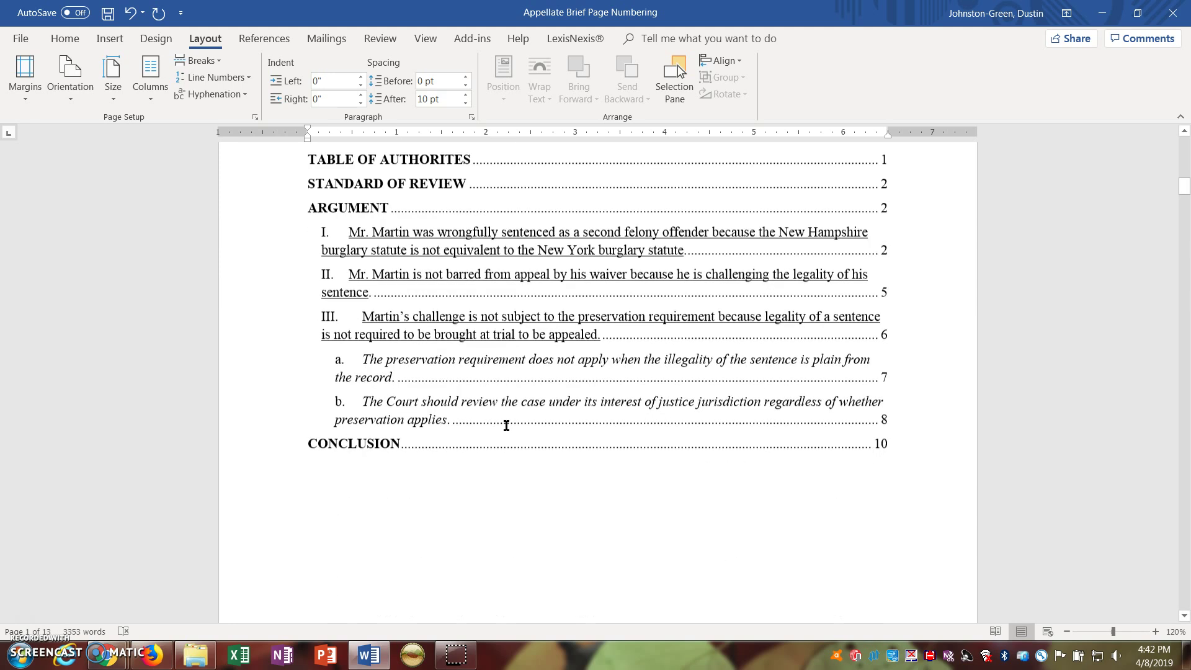
{"action": "double_click", "coordinate": [490, 435]}
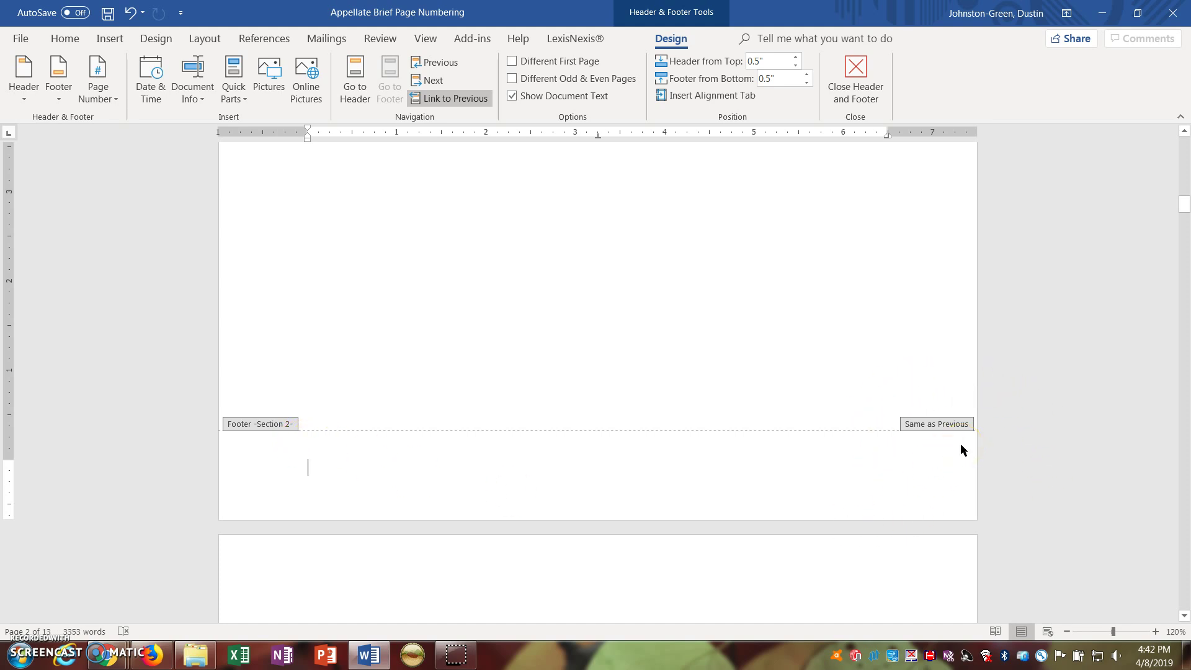
{"action": "left_click", "coordinate": [461, 104]}
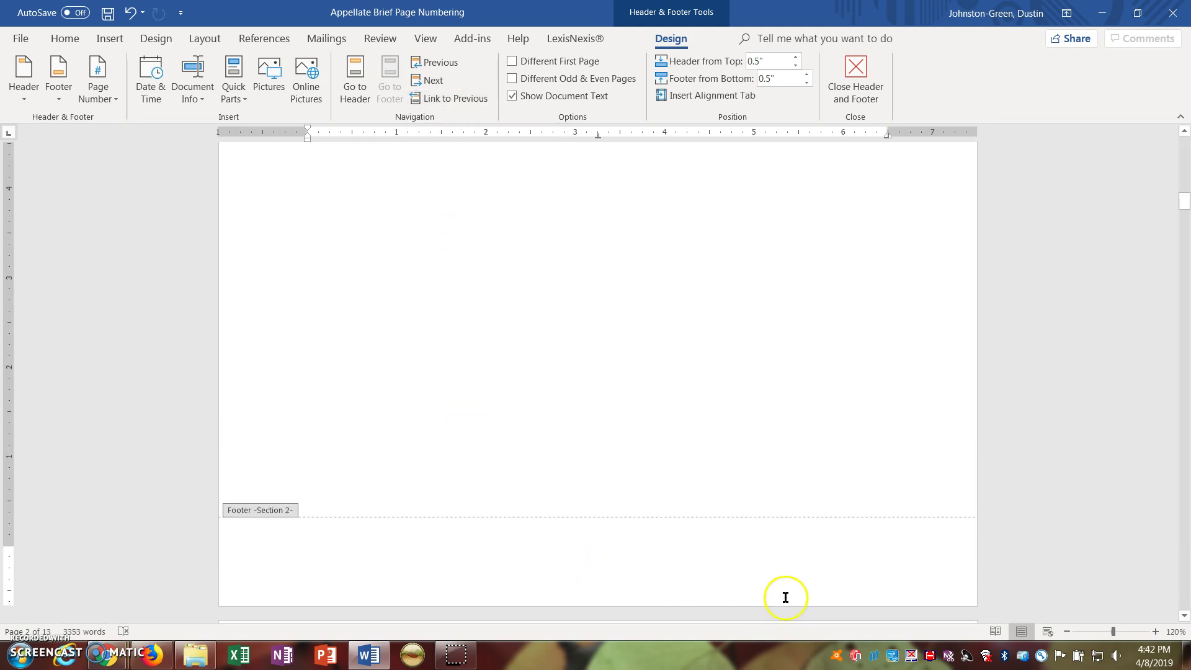
Step: Turn off the link to the previous section for the Section 3 footer on the Standard of Review page
{"action": "scroll", "coordinate": [974, 510], "scroll_direction": "down", "scroll_amount": 5}
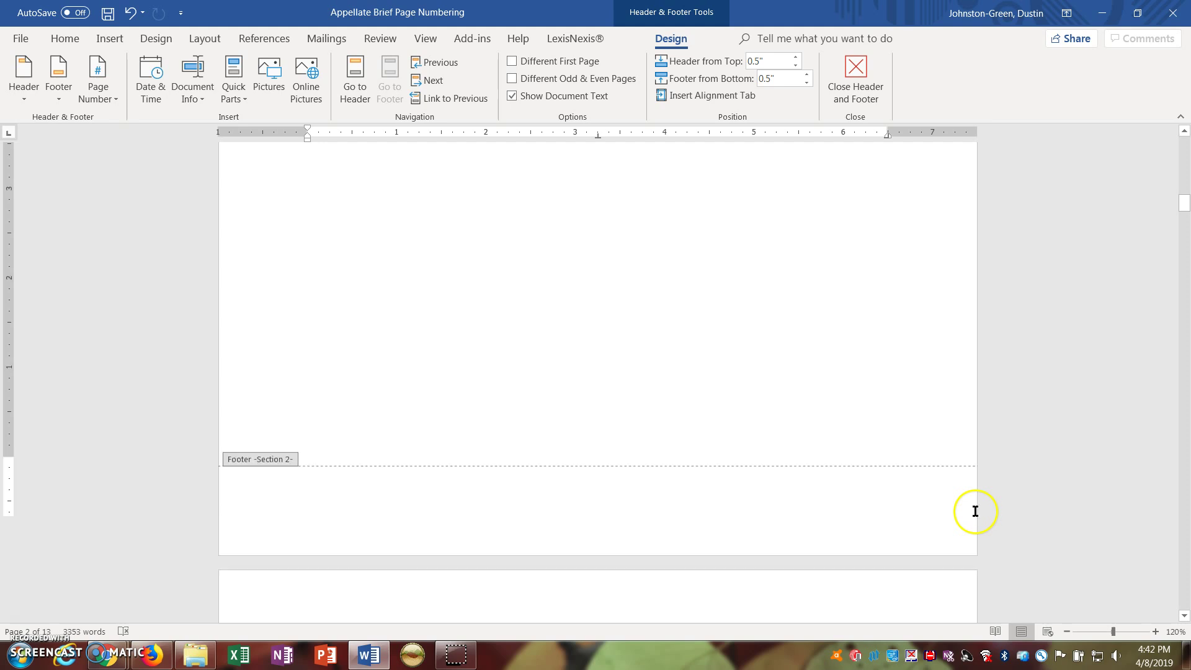
{"action": "scroll", "coordinate": [975, 516], "scroll_direction": "down", "scroll_amount": 3}
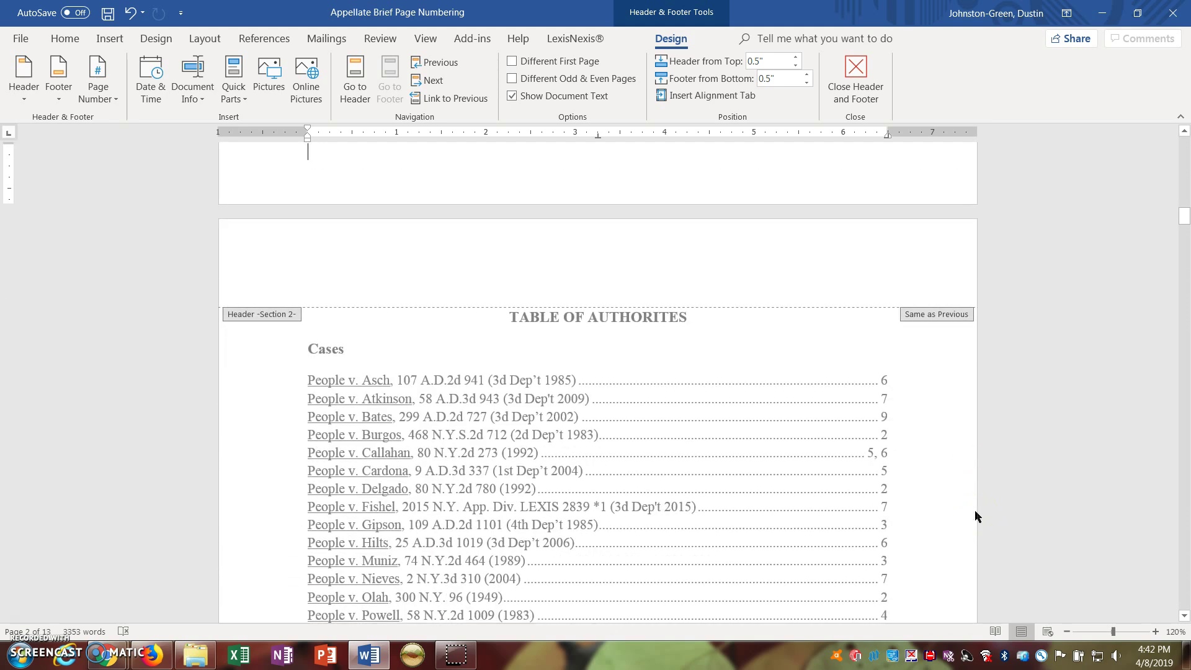
{"action": "scroll", "coordinate": [976, 516], "scroll_direction": "down", "scroll_amount": 18}
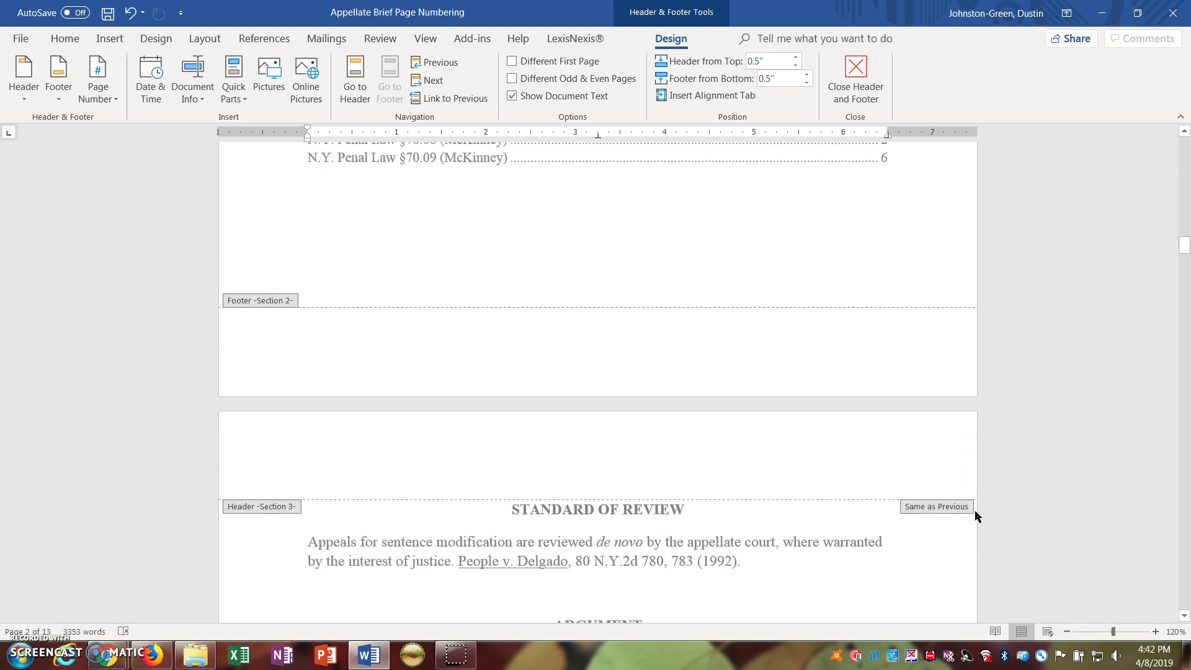
{"action": "scroll", "coordinate": [976, 517], "scroll_direction": "down", "scroll_amount": 10}
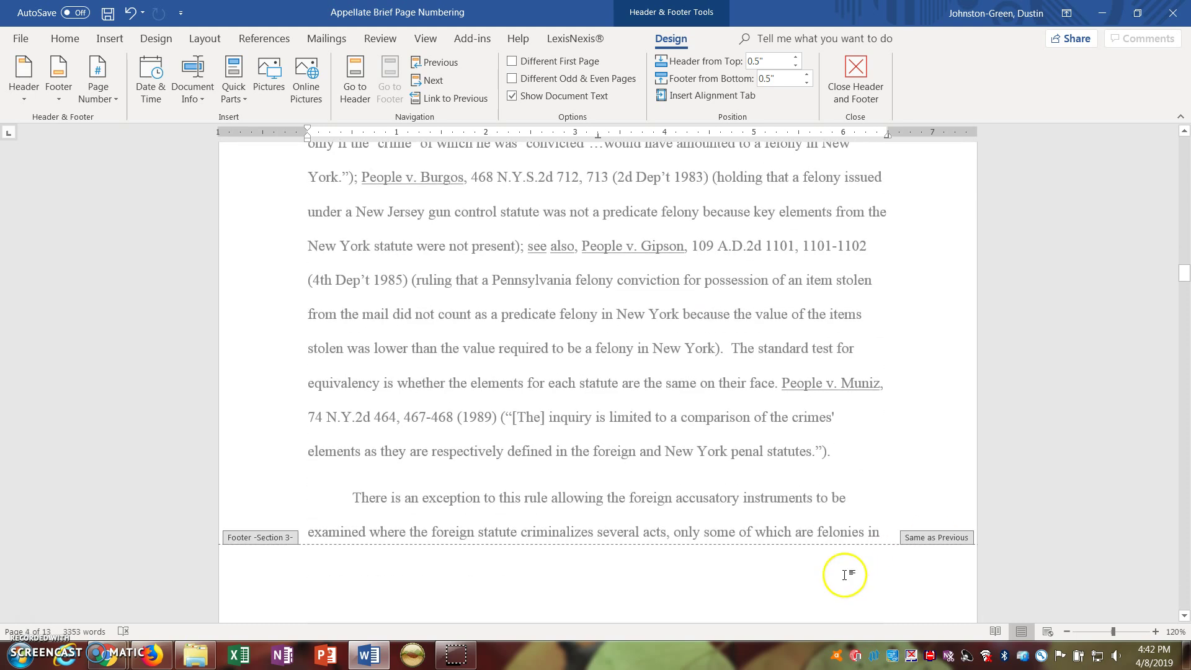
{"action": "left_click", "coordinate": [822, 579]}
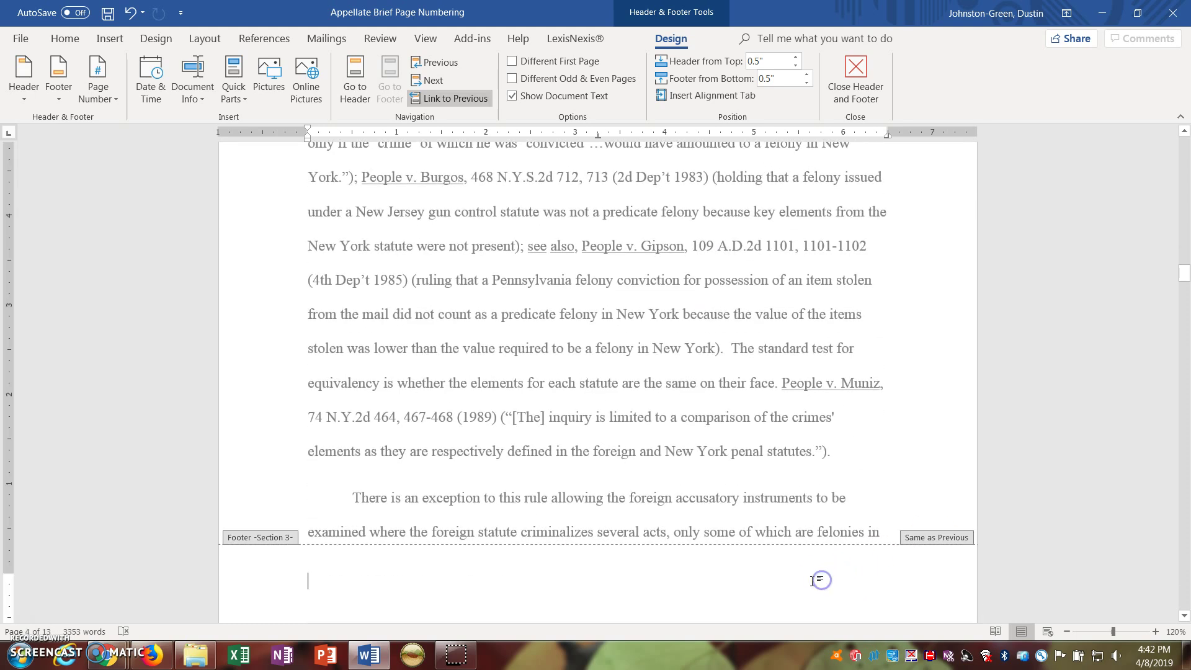
{"action": "left_click", "coordinate": [459, 99]}
Step: Unlink the Section 3 header above STANDARD OF REVIEW and the Section 2 header above TABLE OF AUTHORITES from their previous sections
{"action": "scroll", "coordinate": [531, 313], "scroll_direction": "up", "scroll_amount": 10}
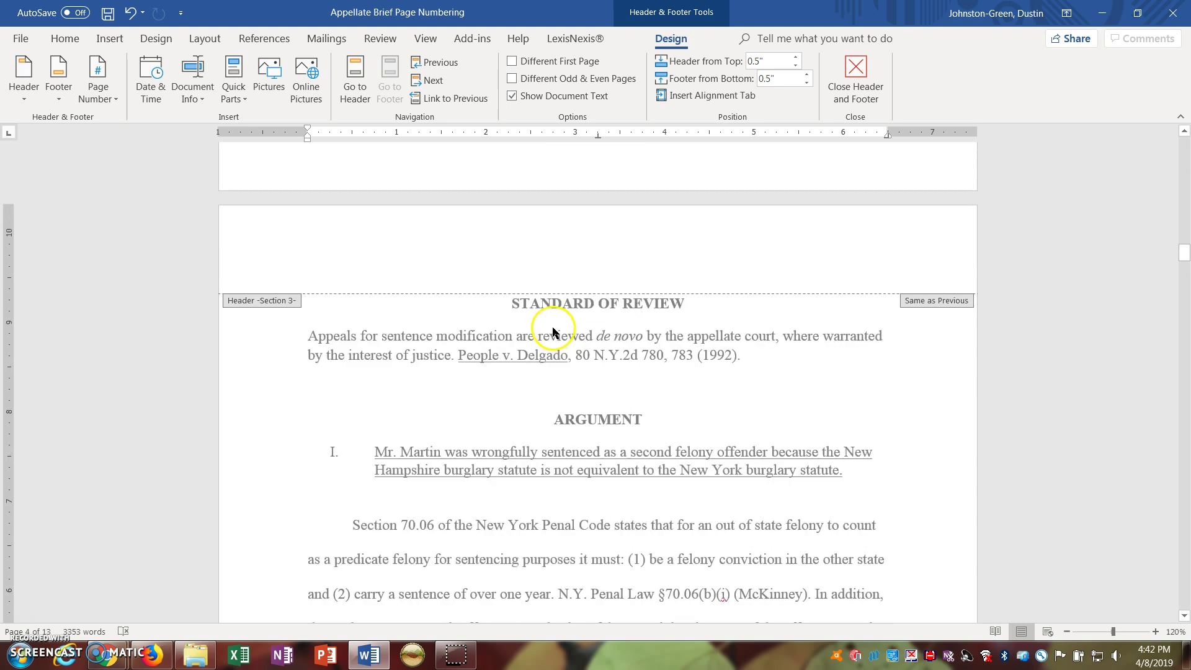
{"action": "left_click", "coordinate": [562, 251]}
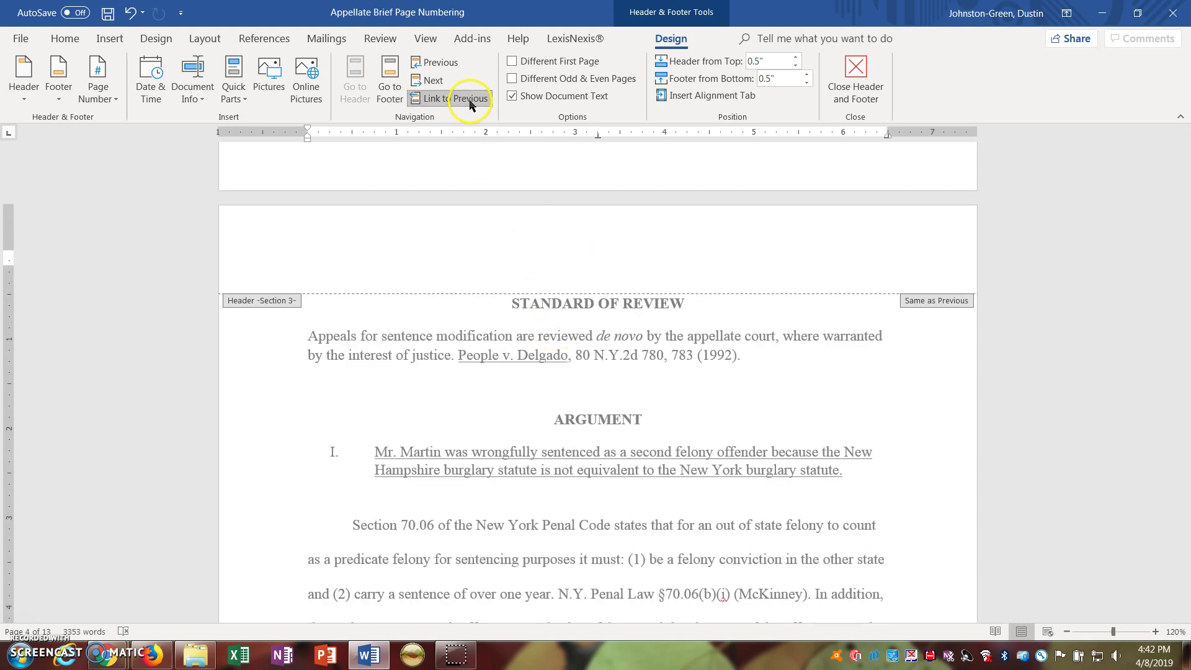
{"action": "left_click", "coordinate": [456, 98]}
{"action": "scroll", "coordinate": [546, 268], "scroll_direction": "up", "scroll_amount": 15}
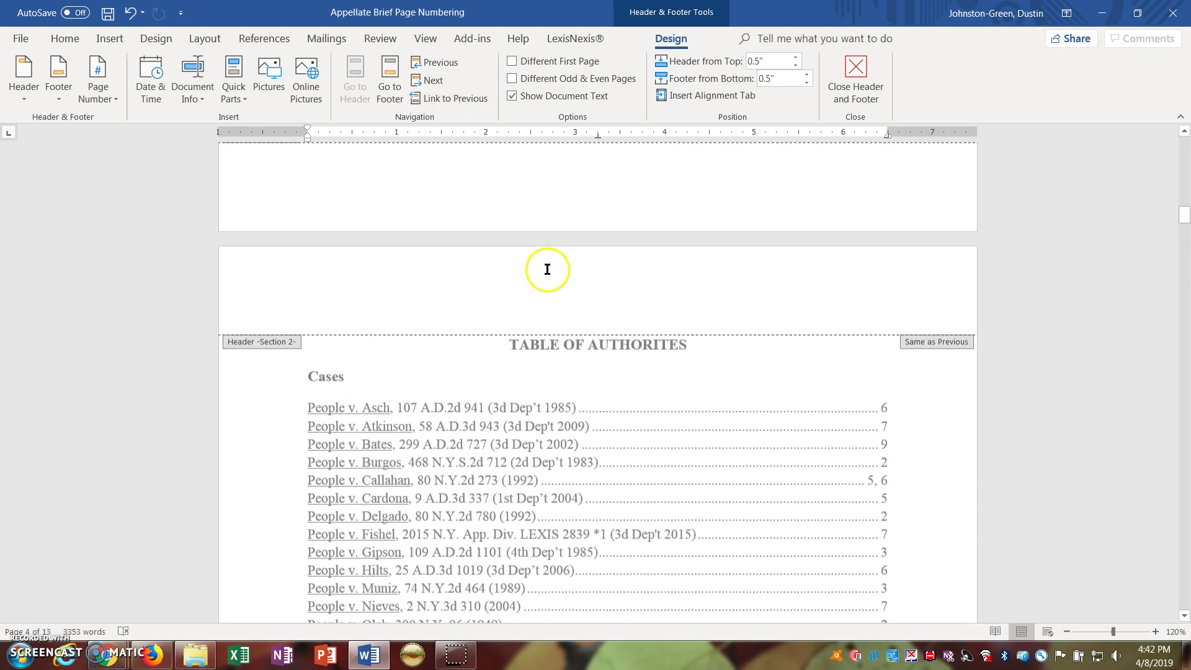
{"action": "left_click", "coordinate": [573, 301]}
{"action": "left_click", "coordinate": [450, 98]}
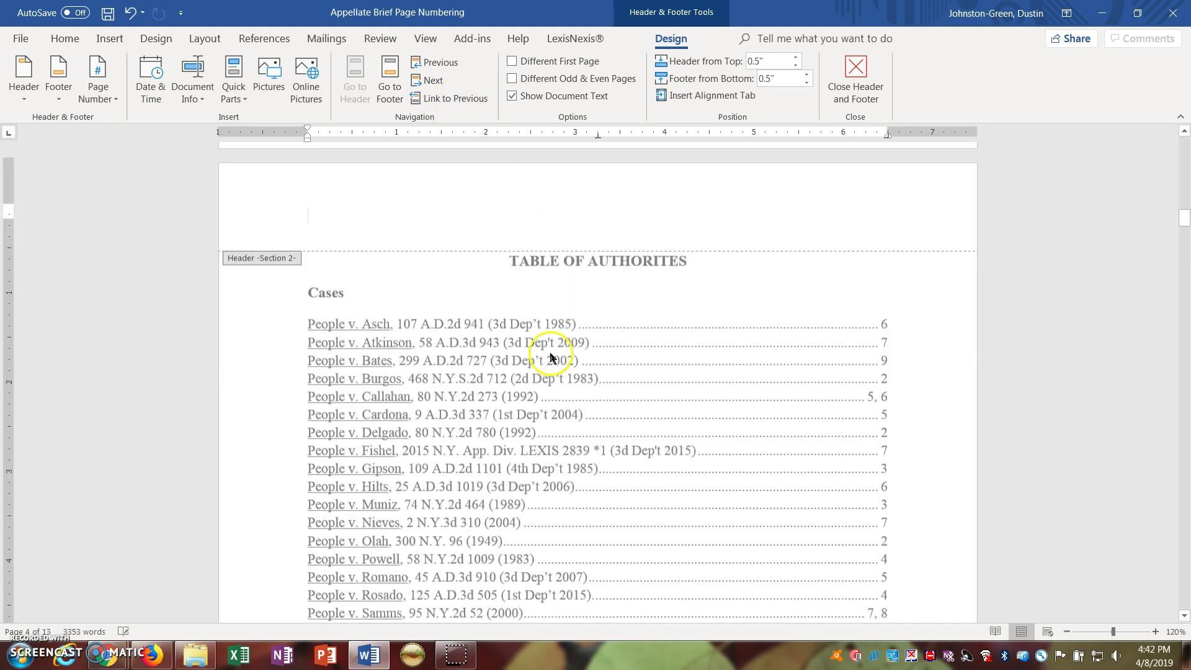
Step: Insert a centred Plain Number 2 page number at the bottom of the page in the Section 2 footer below the Table of Contents
{"action": "scroll", "coordinate": [550, 353], "scroll_direction": "up", "scroll_amount": 15}
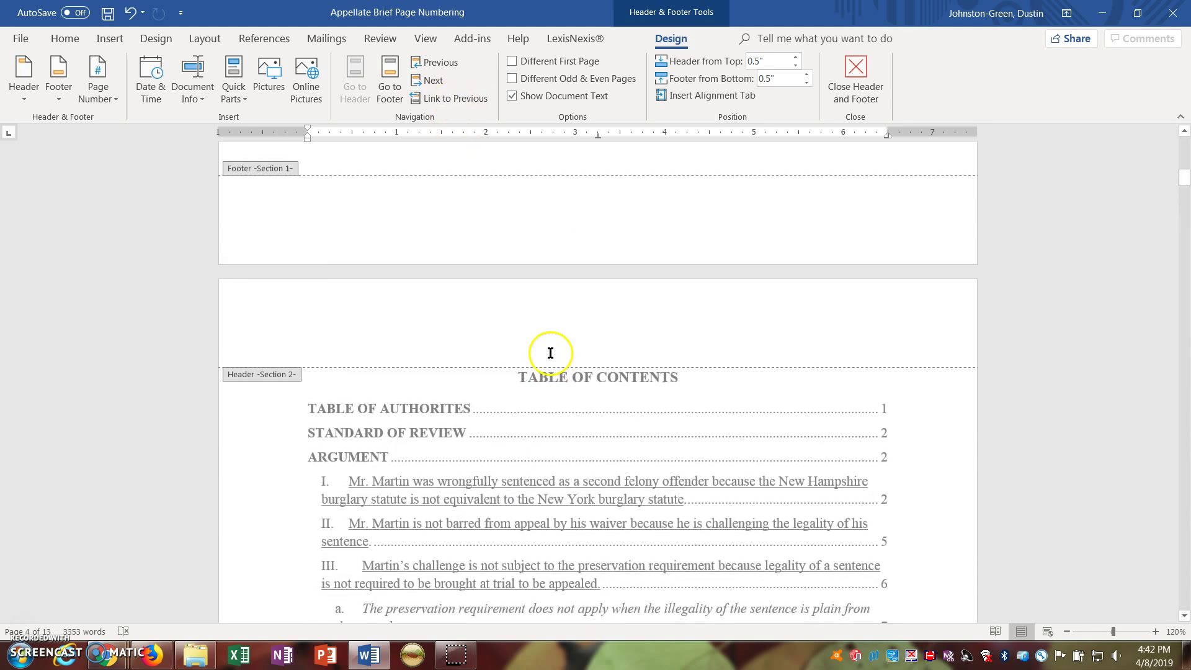
{"action": "scroll", "coordinate": [550, 351], "scroll_direction": "up", "scroll_amount": 5}
{"action": "scroll", "coordinate": [553, 356], "scroll_direction": "down", "scroll_amount": 5}
{"action": "scroll", "coordinate": [545, 357], "scroll_direction": "down", "scroll_amount": 10}
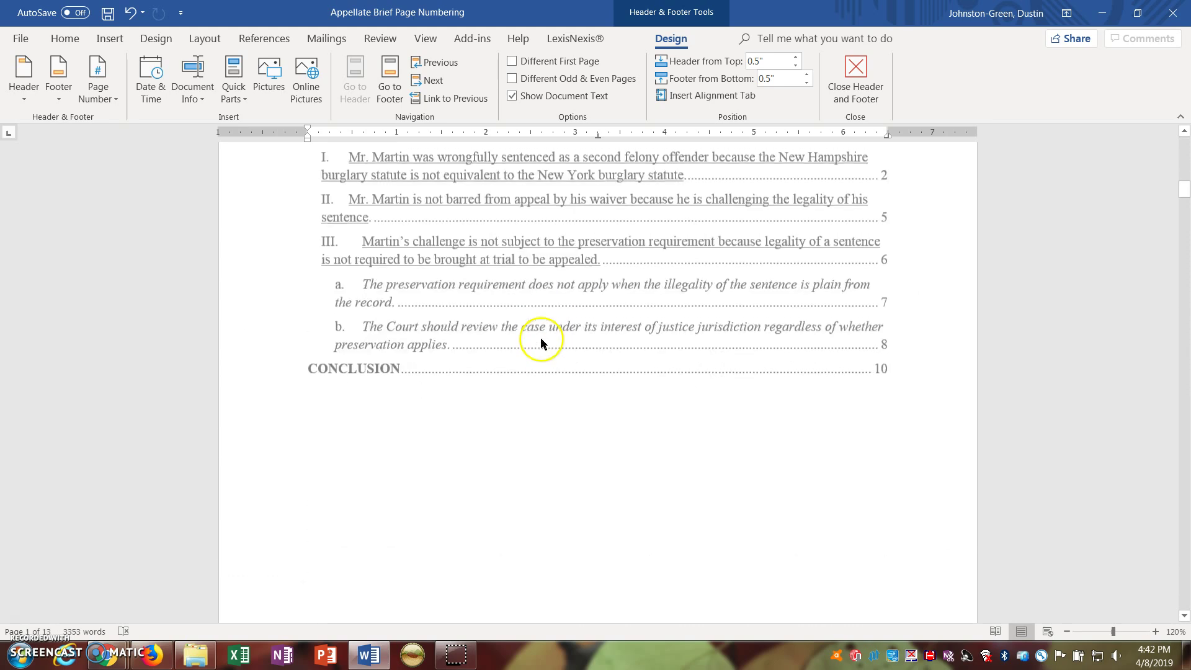
{"action": "scroll", "coordinate": [528, 417], "scroll_direction": "down", "scroll_amount": 8}
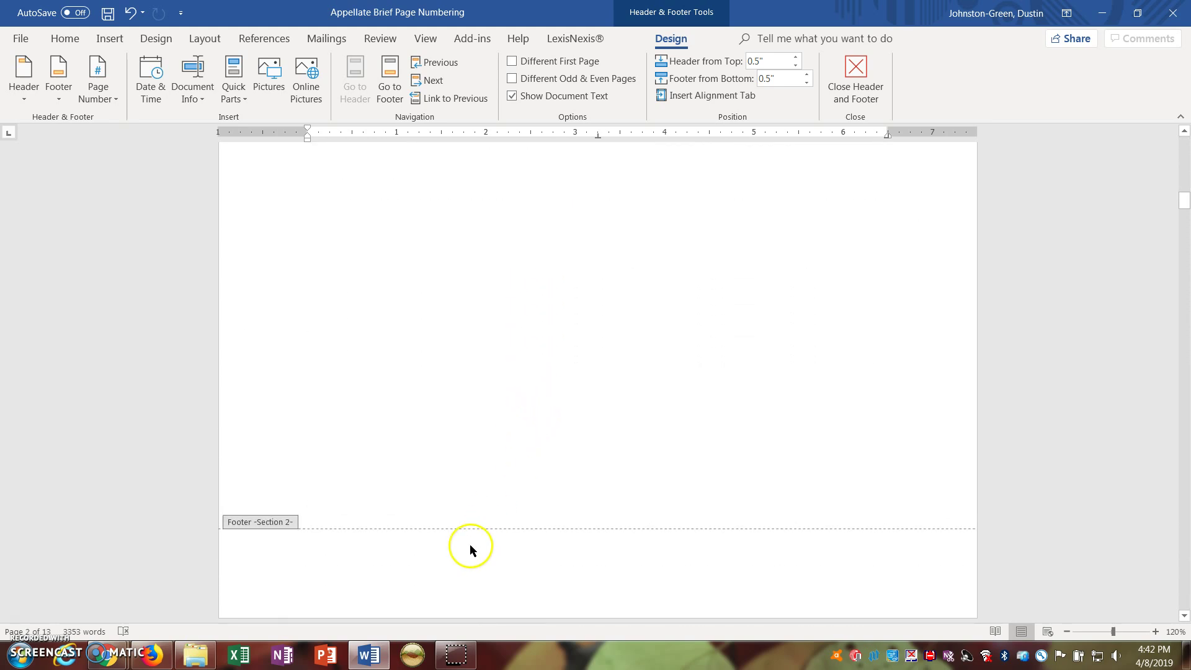
{"action": "left_click", "coordinate": [467, 551]}
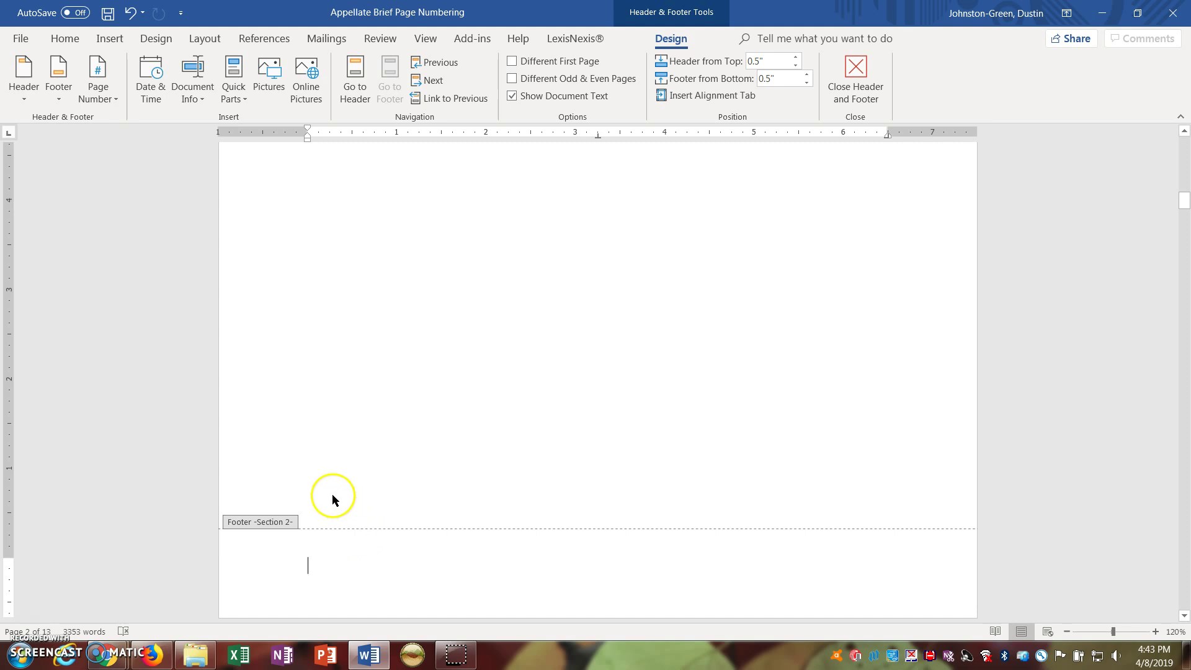
{"action": "left_click", "coordinate": [104, 101]}
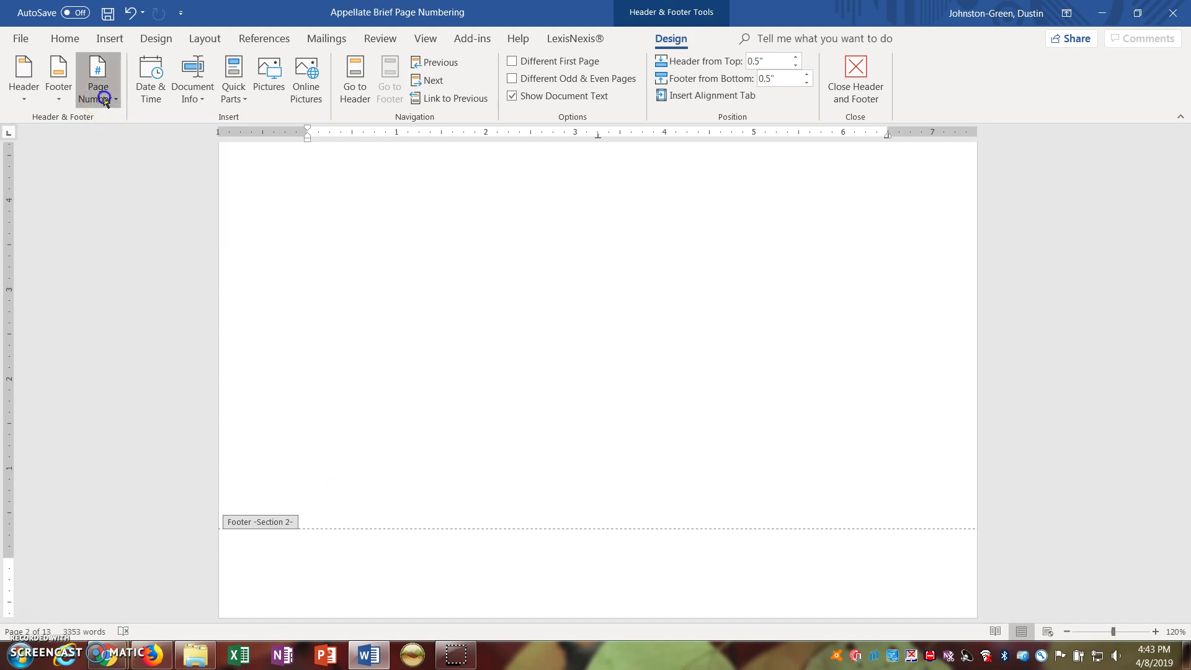
{"action": "mouse_move", "coordinate": [121, 140]}
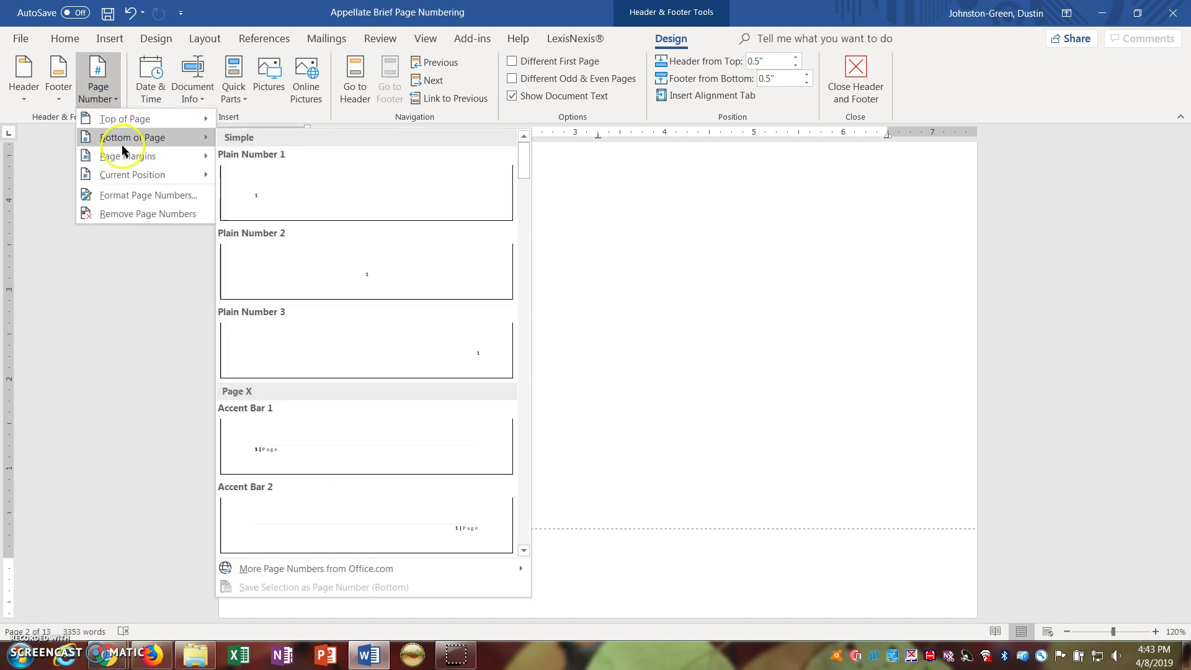
{"action": "left_click", "coordinate": [369, 278]}
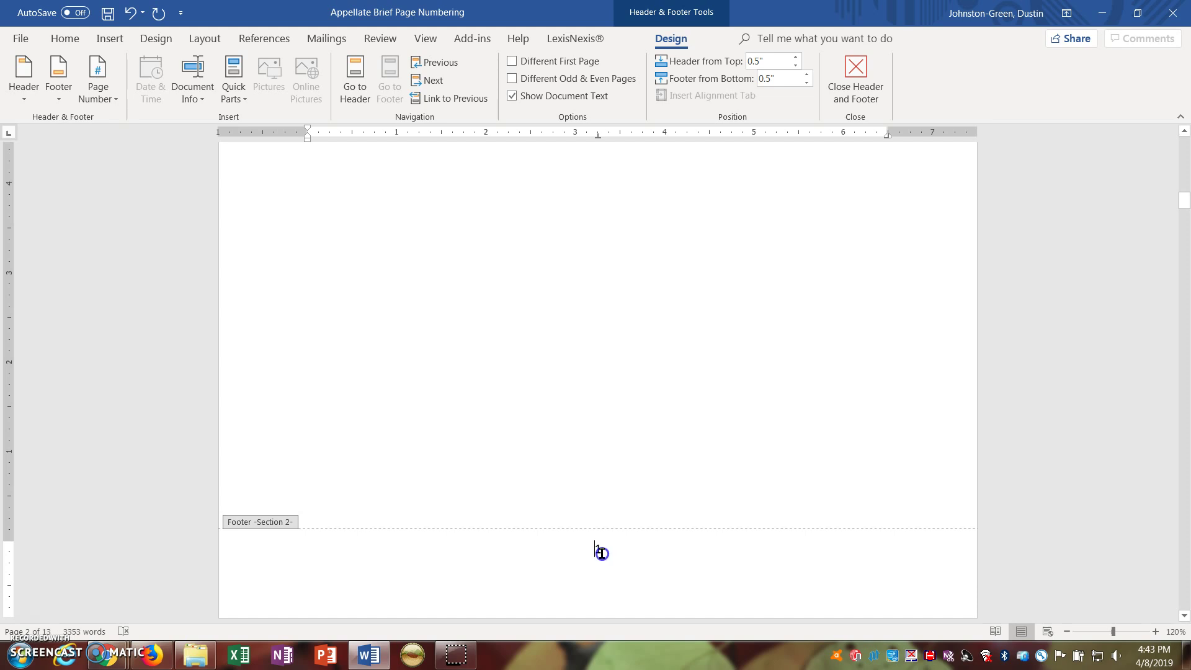
Step: Change the number format of the Section 2 footer's page number to lowercase Roman numerals (i, ii, iii, ...)
{"action": "double_click", "coordinate": [595, 552]}
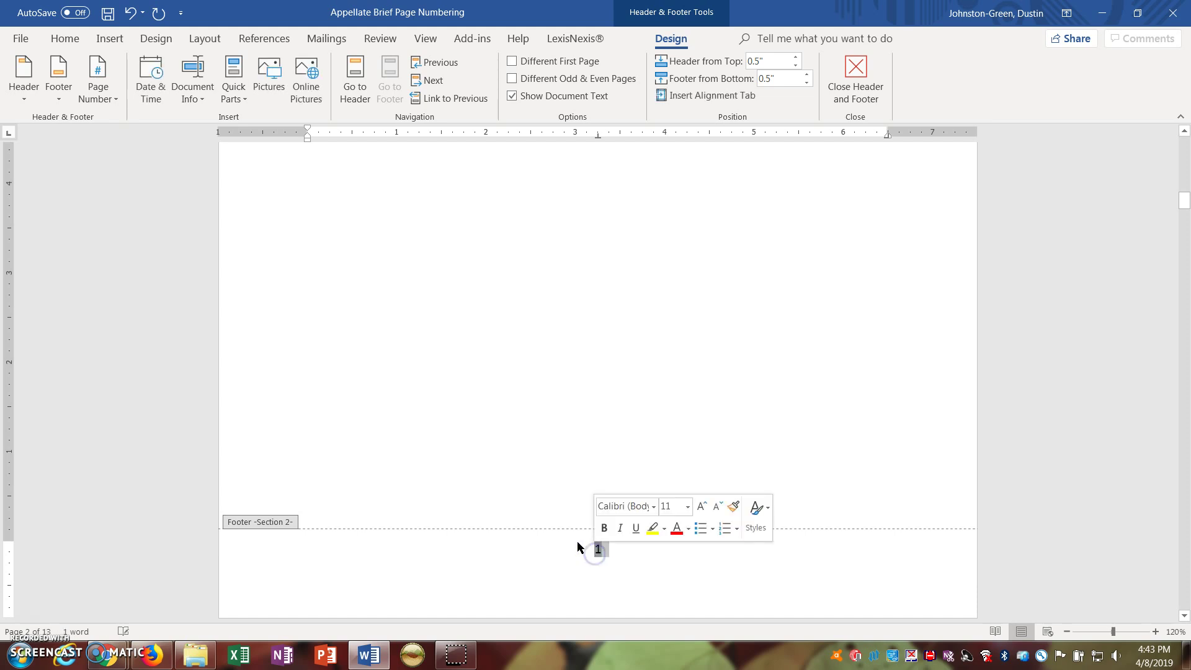
{"action": "left_click", "coordinate": [114, 101]}
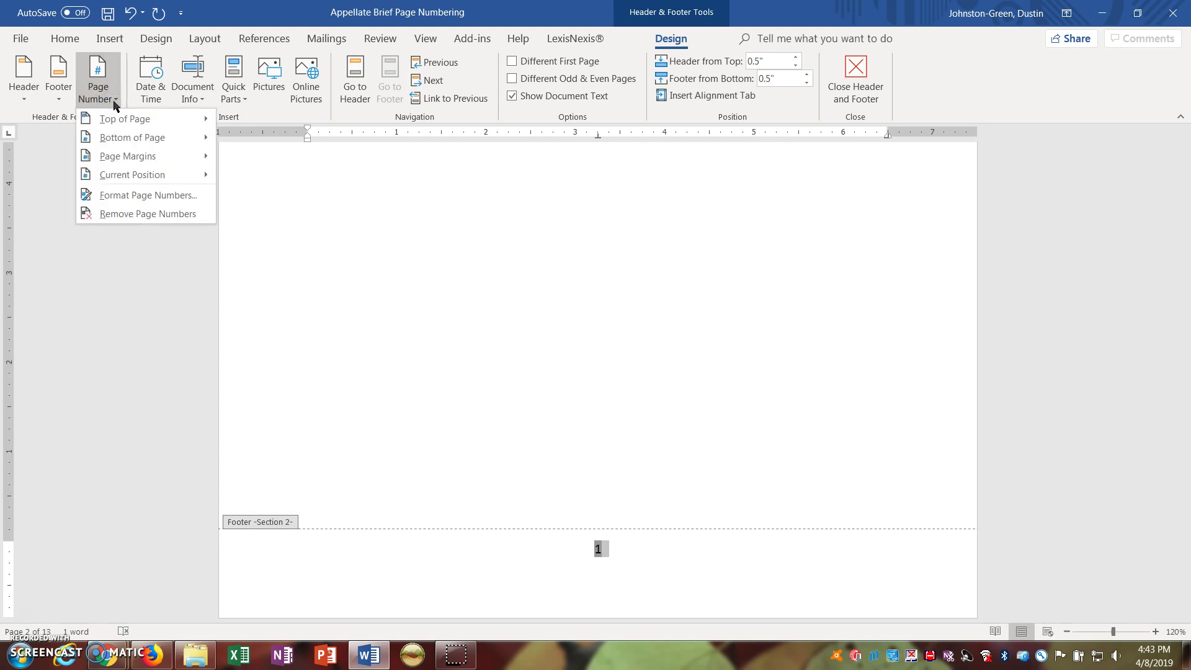
{"action": "left_click", "coordinate": [133, 197]}
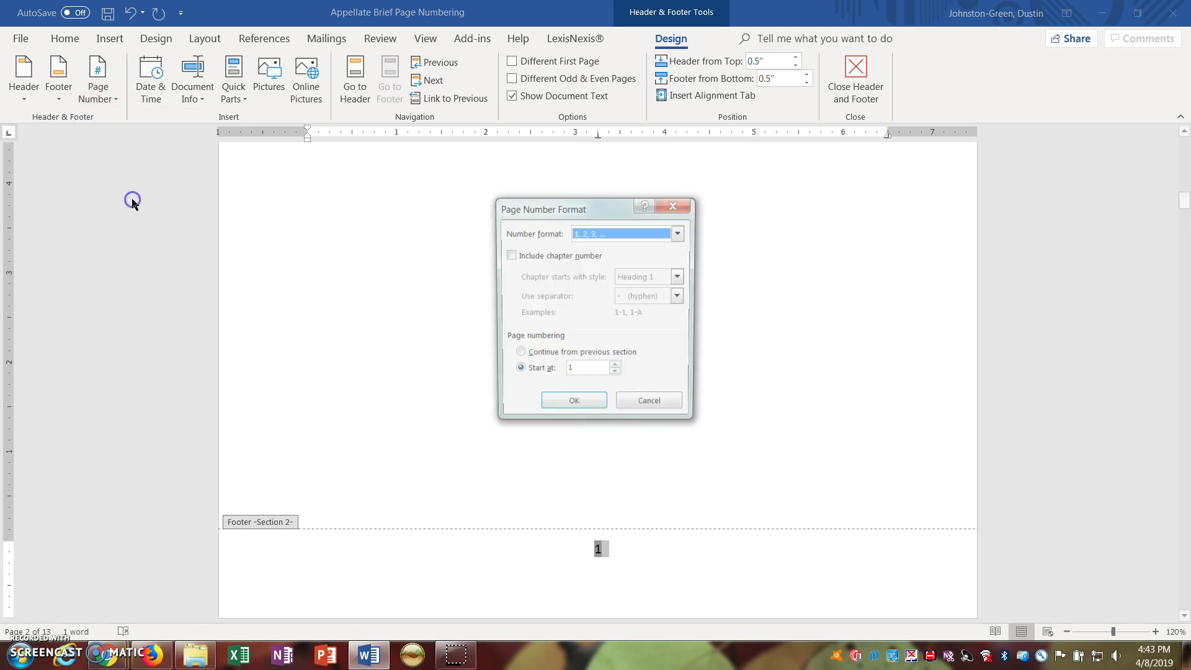
{"action": "left_click", "coordinate": [600, 236]}
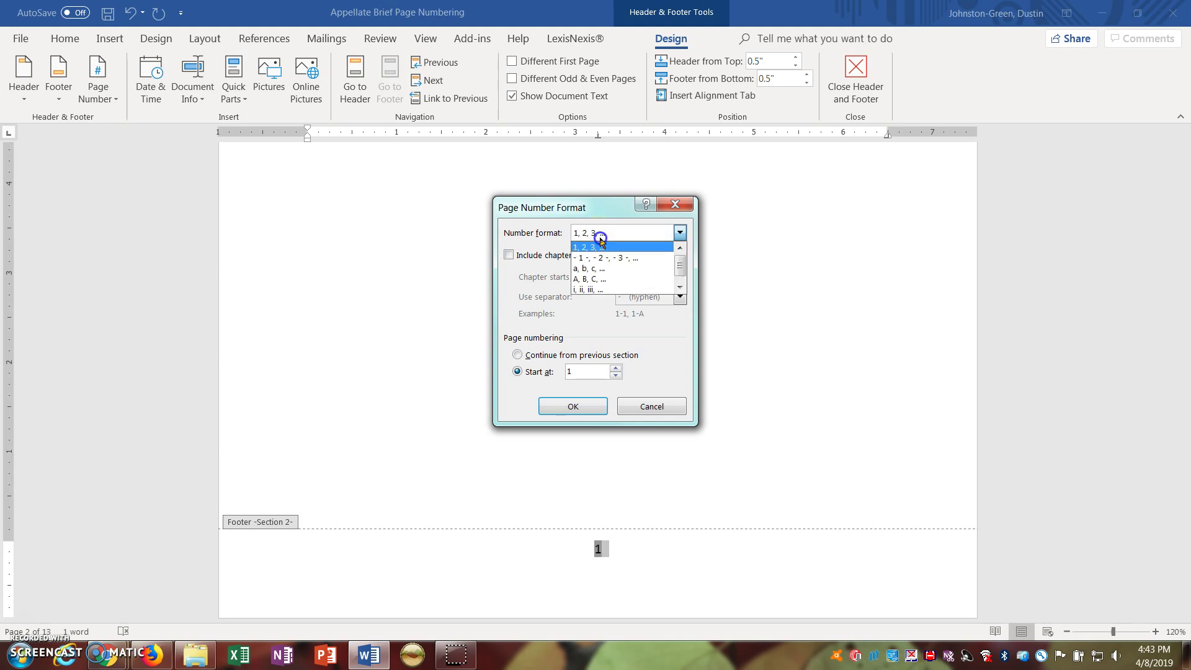
{"action": "left_click", "coordinate": [603, 289]}
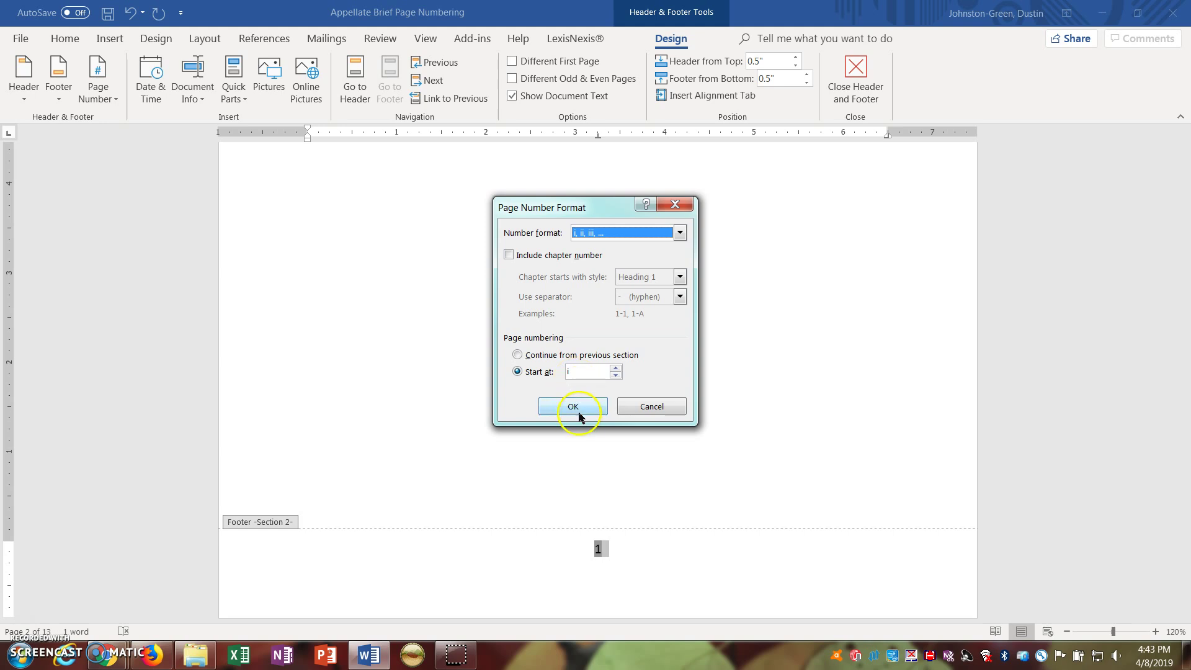
{"action": "left_click", "coordinate": [580, 408]}
{"action": "left_click", "coordinate": [637, 544]}
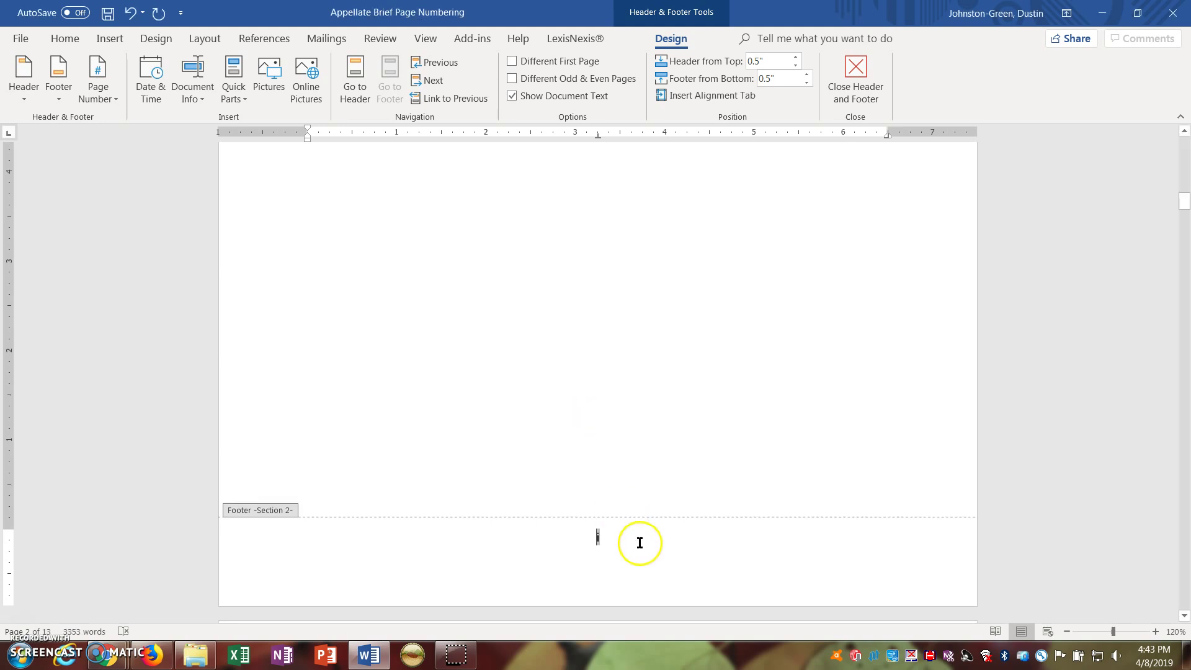
Step: Insert a centred Plain Number 2 page number at the bottom of the page in the Section 3 footer of the Standard of Review page
{"action": "scroll", "coordinate": [636, 546], "scroll_direction": "down", "scroll_amount": 6}
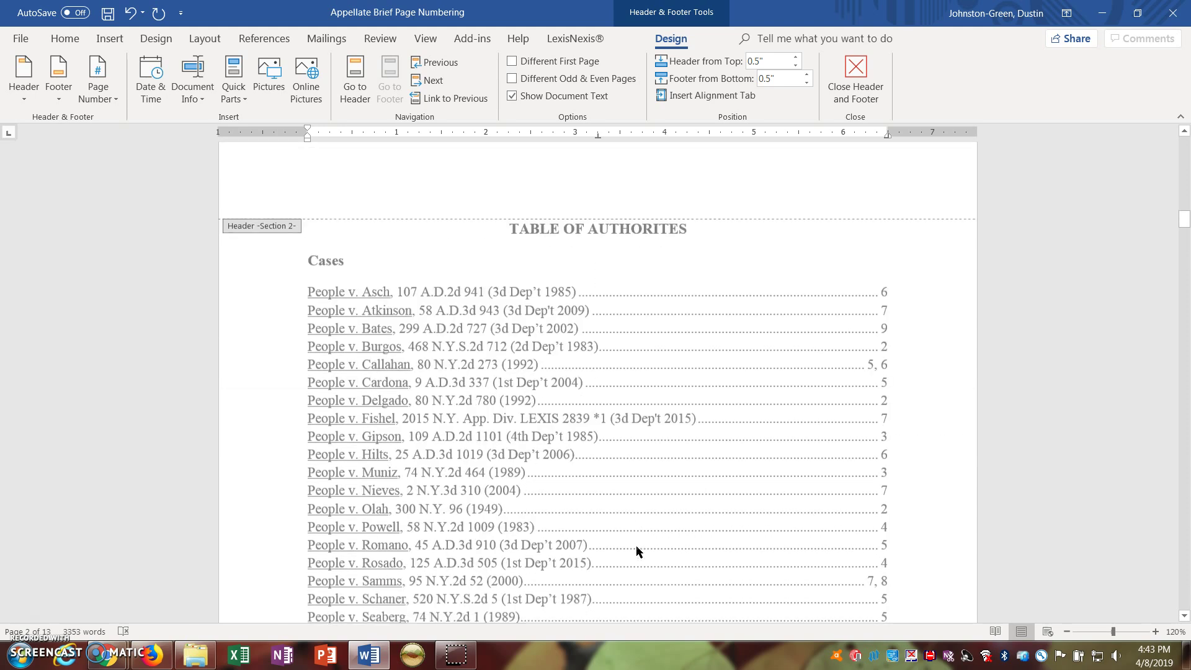
{"action": "scroll", "coordinate": [636, 545], "scroll_direction": "down", "scroll_amount": 10}
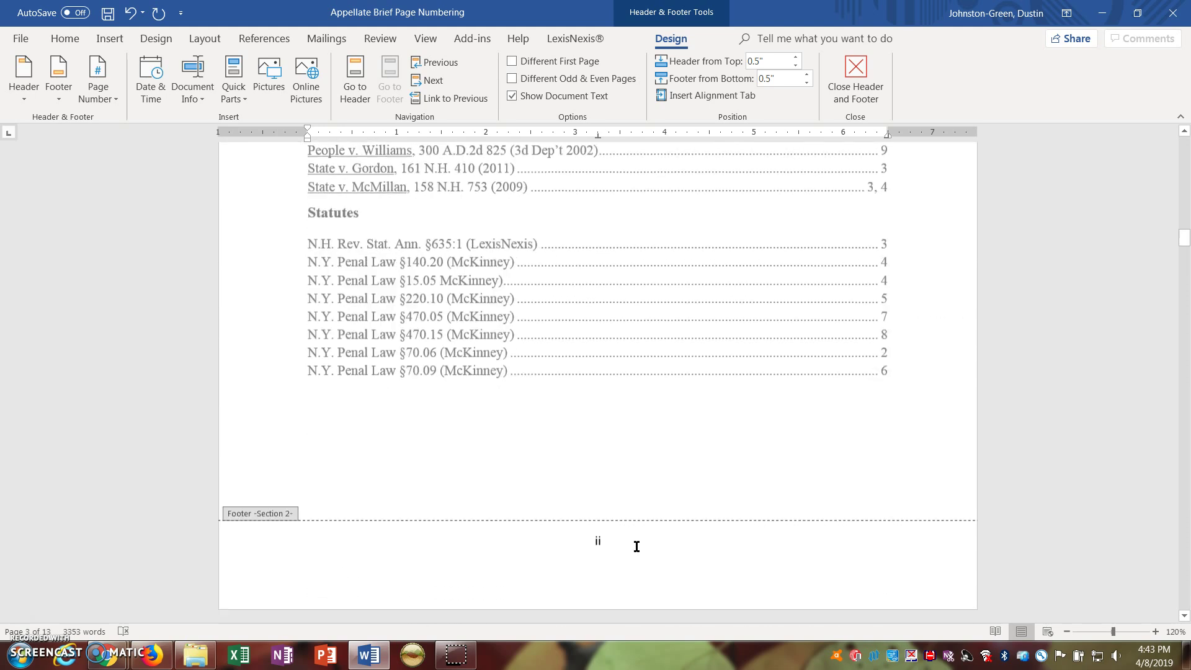
{"action": "left_click", "coordinate": [628, 477]}
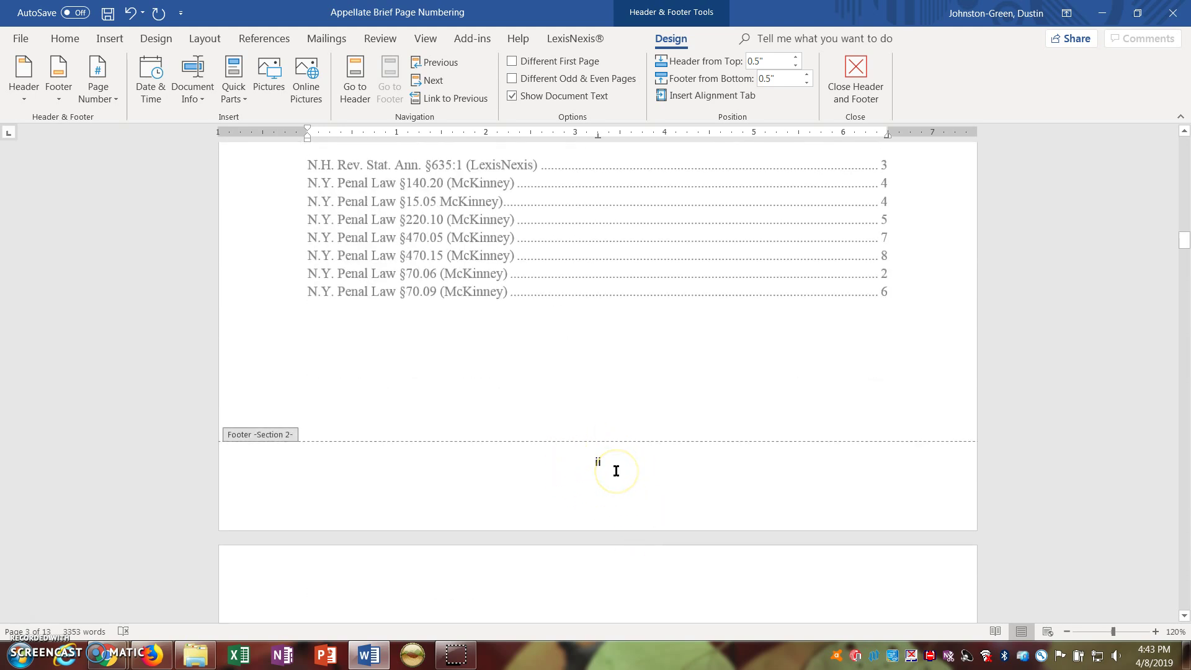
{"action": "scroll", "coordinate": [616, 471], "scroll_direction": "down", "scroll_amount": 10}
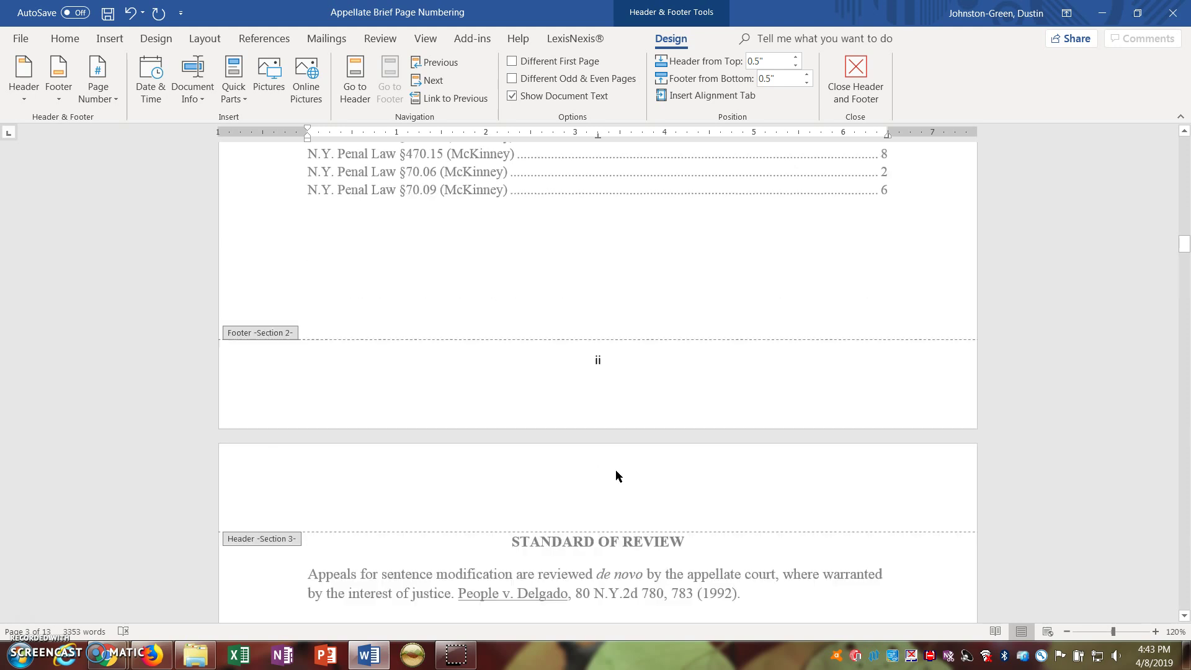
{"action": "scroll", "coordinate": [611, 476], "scroll_direction": "down", "scroll_amount": 5}
{"action": "left_click", "coordinate": [563, 490]}
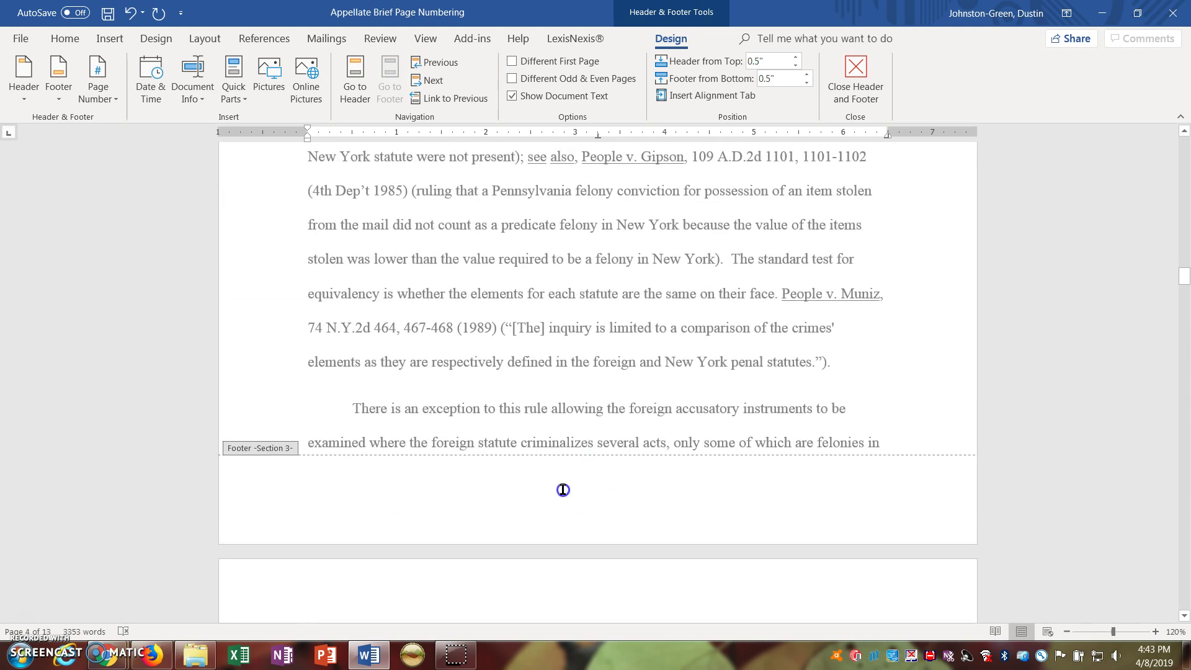
{"action": "left_click", "coordinate": [105, 81]}
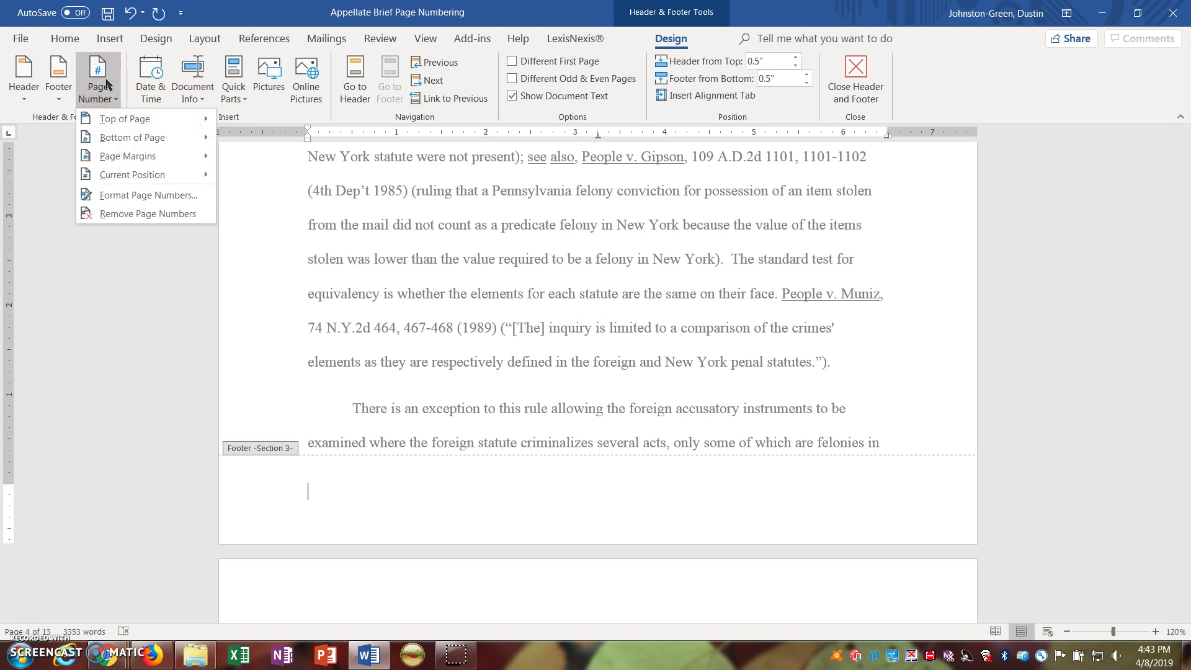
{"action": "mouse_move", "coordinate": [152, 137]}
{"action": "left_click", "coordinate": [346, 279]}
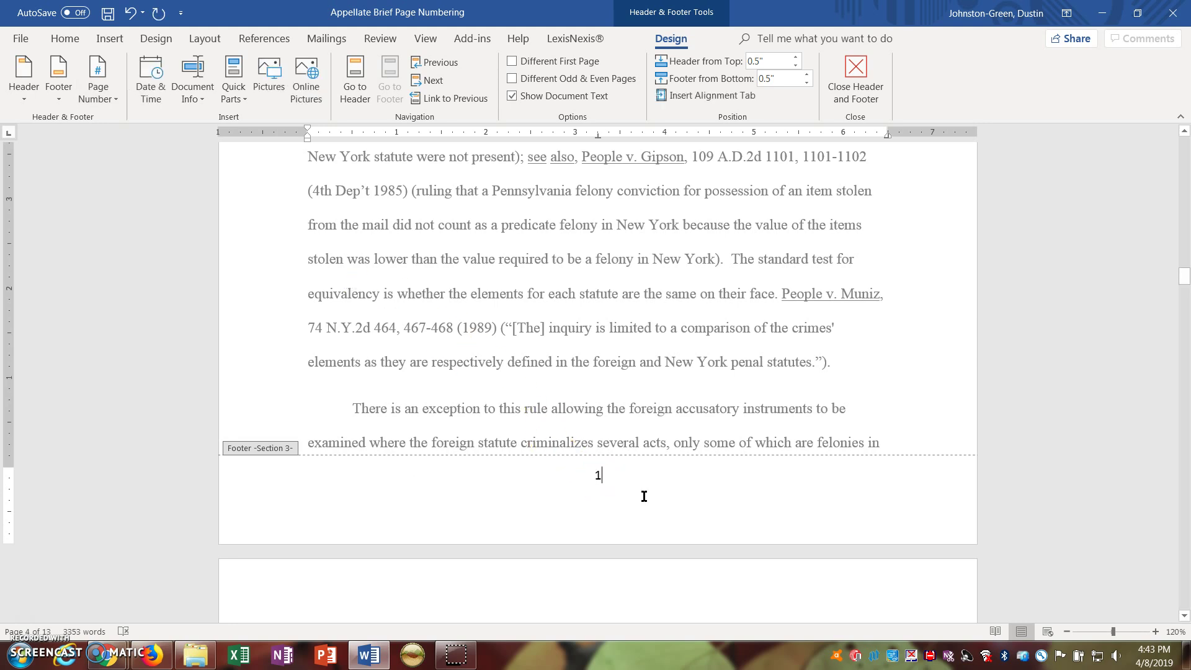
Step: Set the font of the Section 3 footer's page number to Times New Roman
{"action": "double_click", "coordinate": [600, 478]}
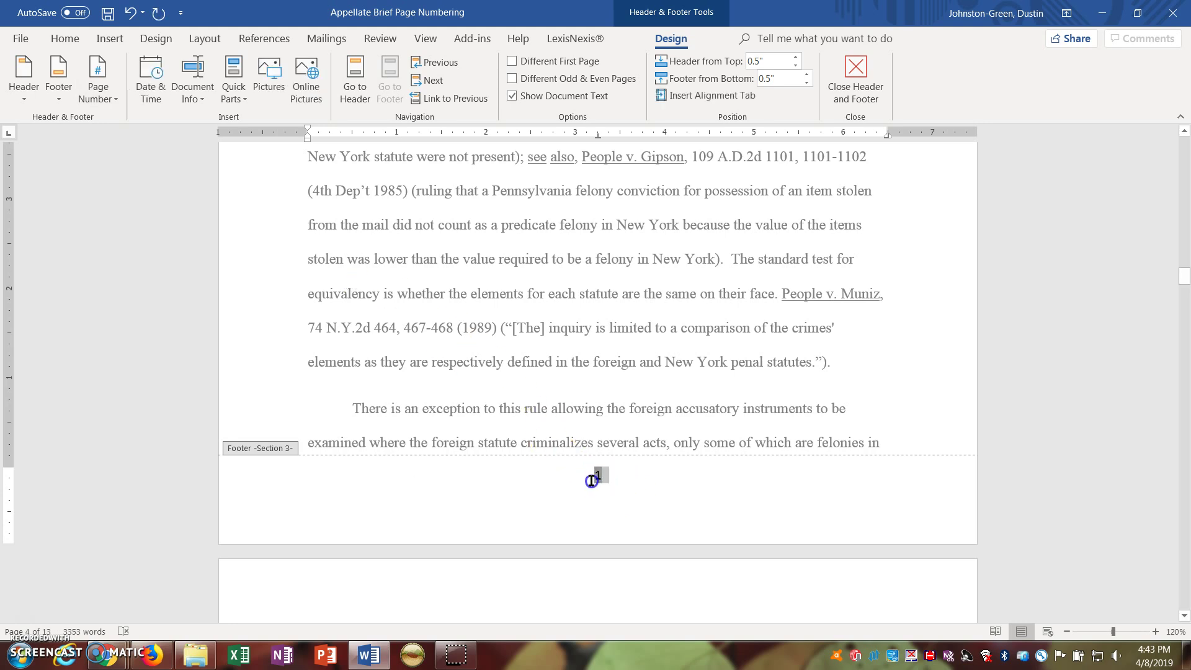
{"action": "left_click", "coordinate": [65, 39]}
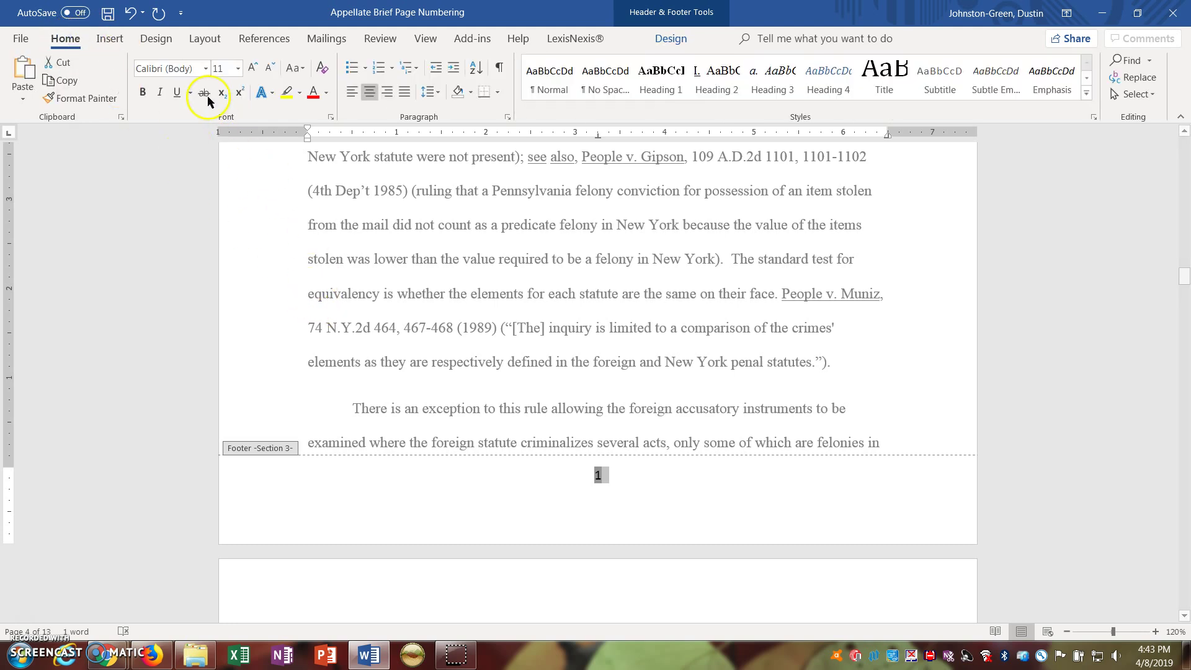
{"action": "left_click", "coordinate": [206, 69]}
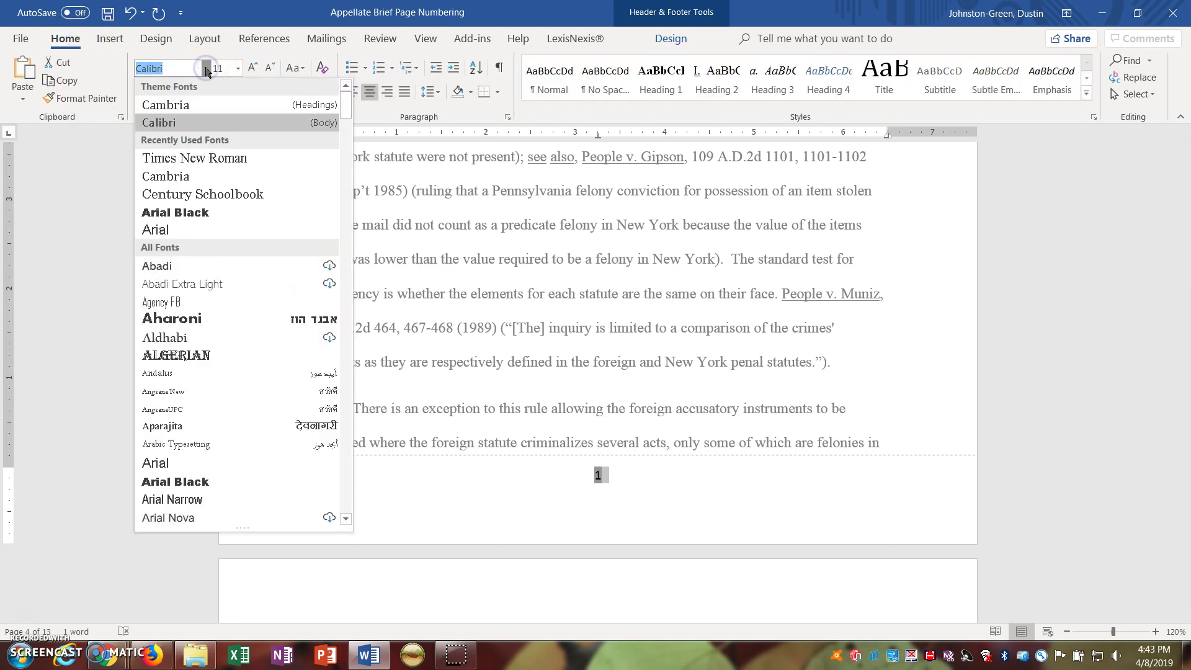
{"action": "left_click", "coordinate": [257, 157]}
Step: Set the font of the Section 2 footer's Roman-numeral page number to Times New Roman
{"action": "scroll", "coordinate": [587, 465], "scroll_direction": "up", "scroll_amount": 3}
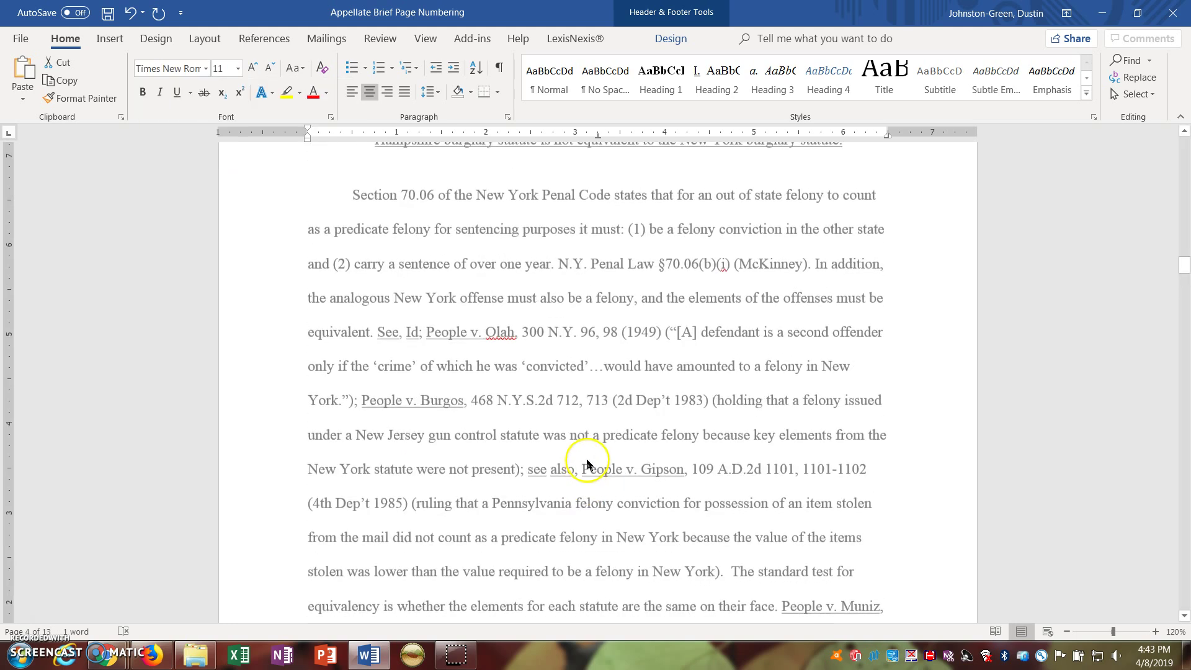
{"action": "scroll", "coordinate": [588, 461], "scroll_direction": "up", "scroll_amount": 10}
{"action": "left_click", "coordinate": [612, 332]}
{"action": "left_click_drag", "start_coordinate": [612, 332], "coordinate": [580, 332]}
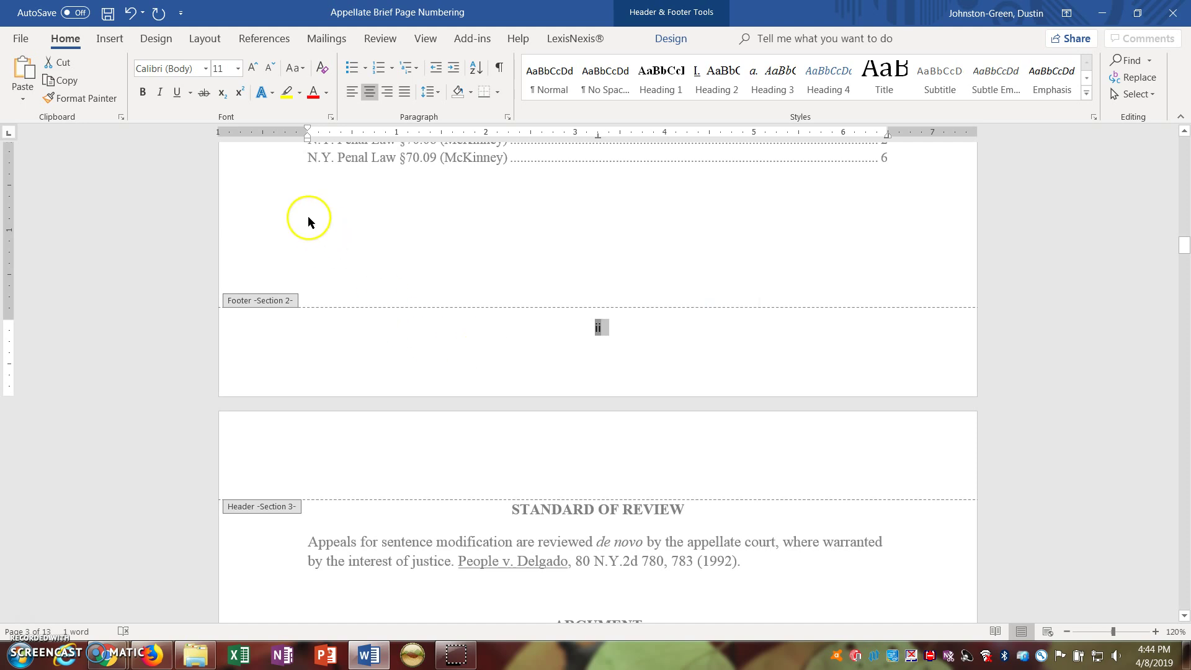
{"action": "left_click", "coordinate": [206, 69]}
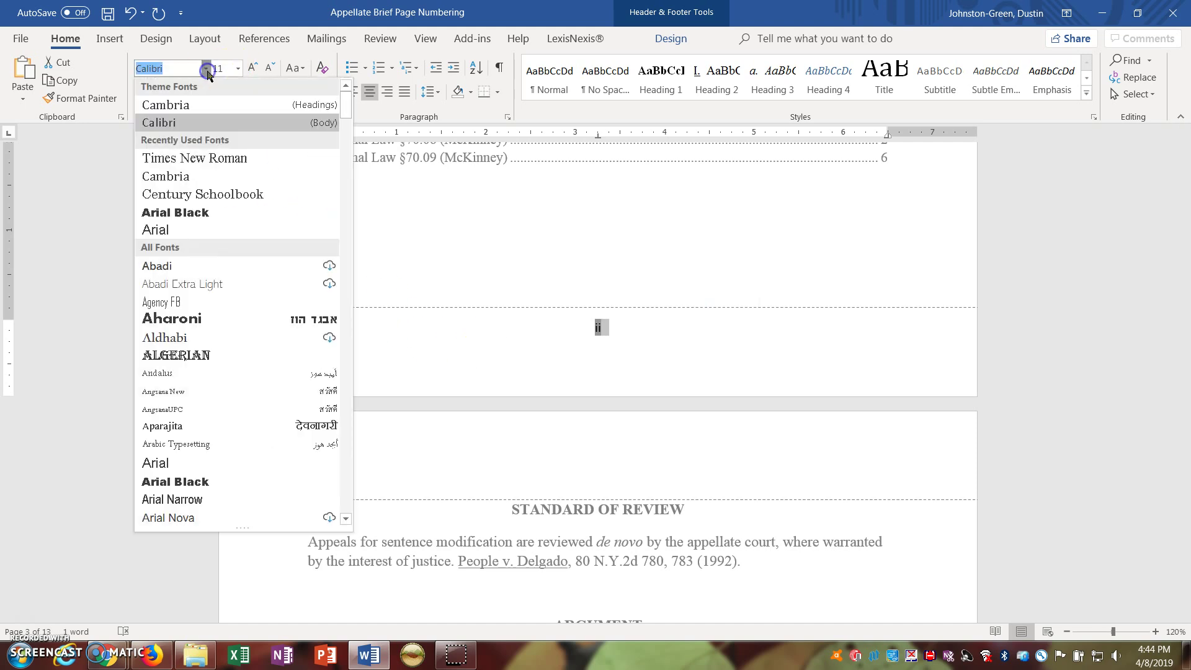
{"action": "left_click", "coordinate": [218, 159]}
{"action": "left_click", "coordinate": [718, 347]}
Step: Review the footer page numbers in Sections 2 and 3 and check the Section 1 caption page
{"action": "scroll", "coordinate": [716, 355], "scroll_direction": "down", "scroll_amount": 10}
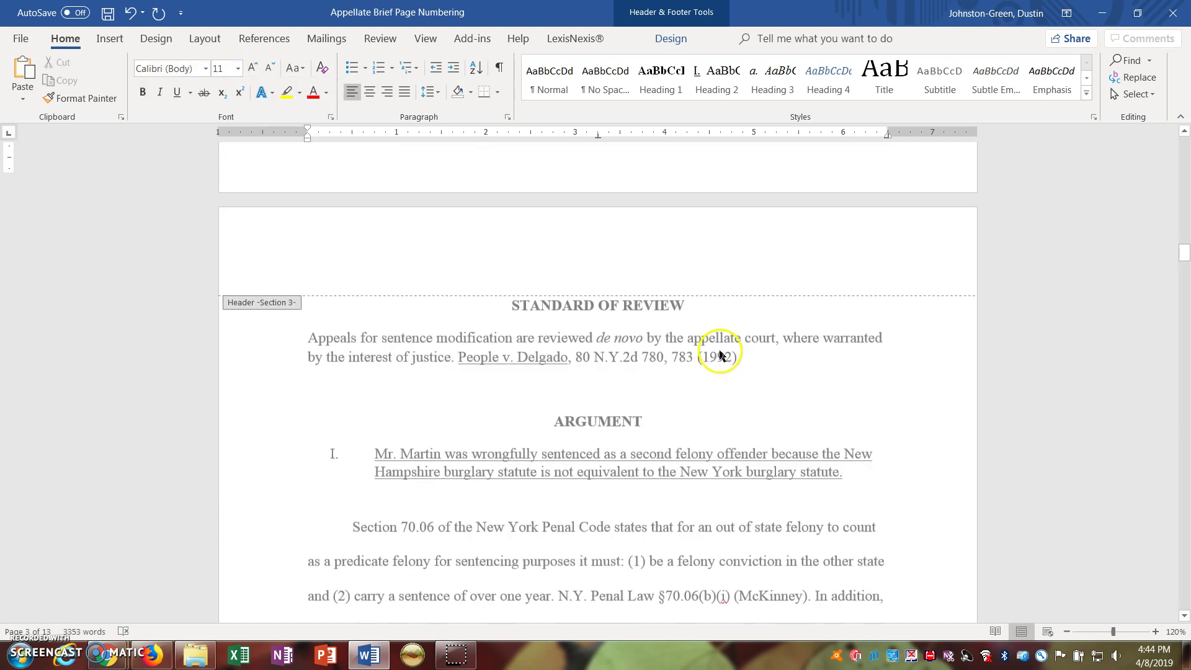
{"action": "scroll", "coordinate": [717, 360], "scroll_direction": "down", "scroll_amount": 5}
{"action": "scroll", "coordinate": [717, 360], "scroll_direction": "up", "scroll_amount": 10}
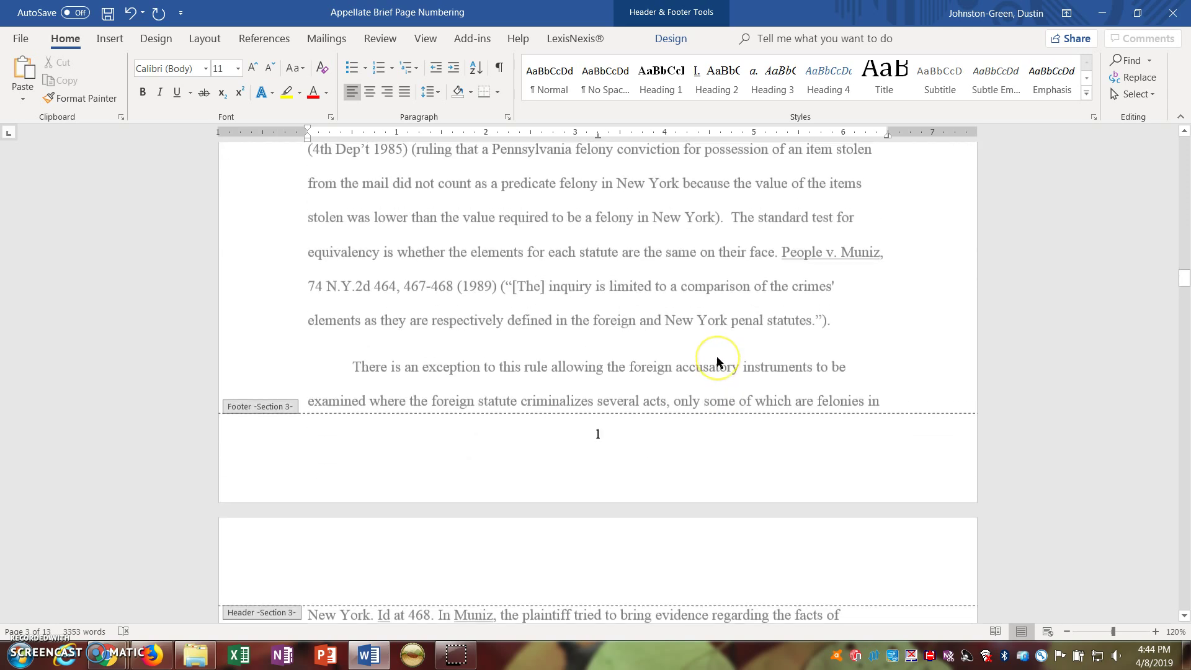
{"action": "scroll", "coordinate": [716, 360], "scroll_direction": "down", "scroll_amount": 8}
{"action": "scroll", "coordinate": [716, 360], "scroll_direction": "down", "scroll_amount": 18}
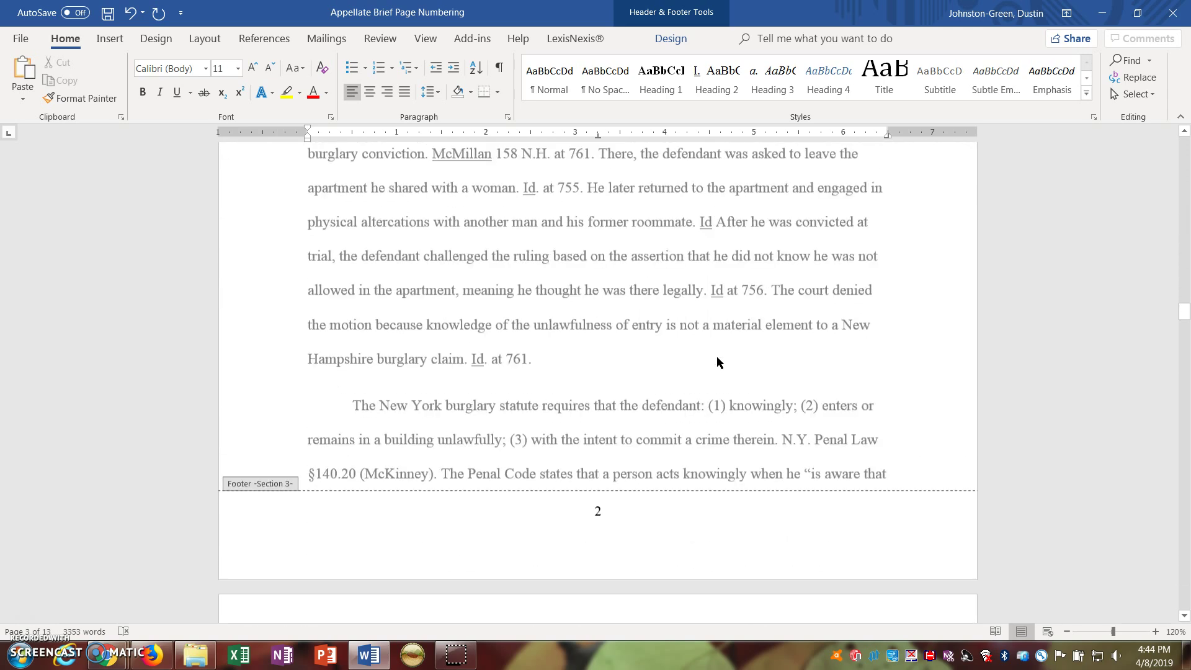
{"action": "scroll", "coordinate": [717, 357], "scroll_direction": "up", "scroll_amount": 12}
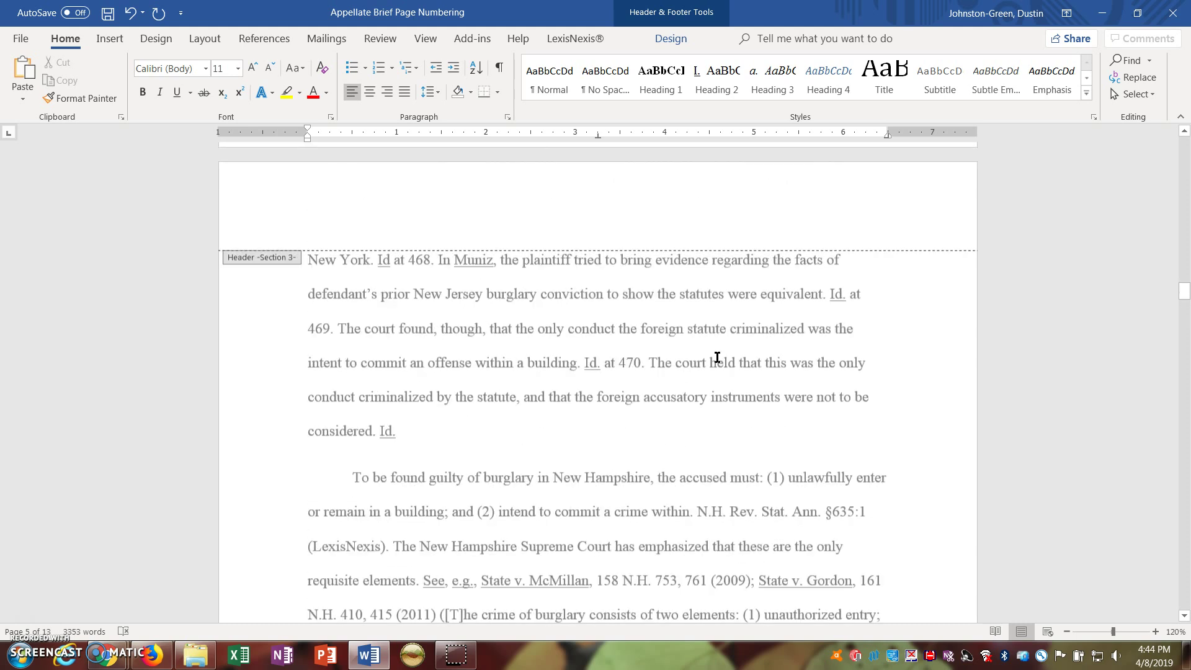
{"action": "scroll", "coordinate": [717, 361], "scroll_direction": "up", "scroll_amount": 15}
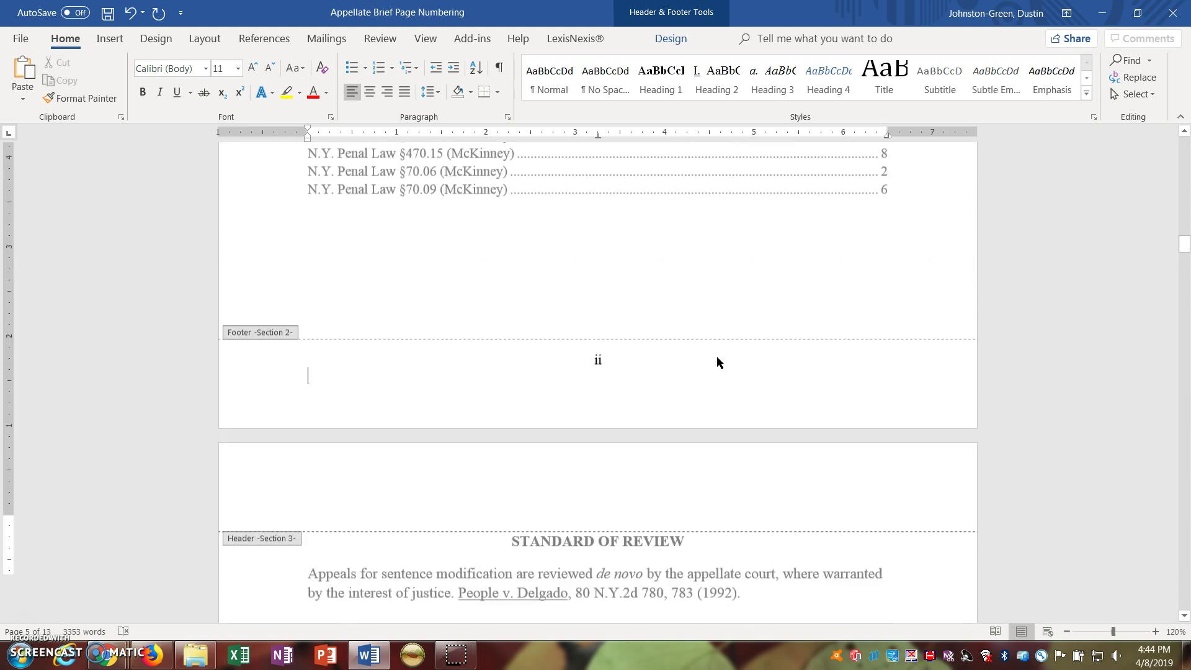
{"action": "scroll", "coordinate": [718, 362], "scroll_direction": "up", "scroll_amount": 12}
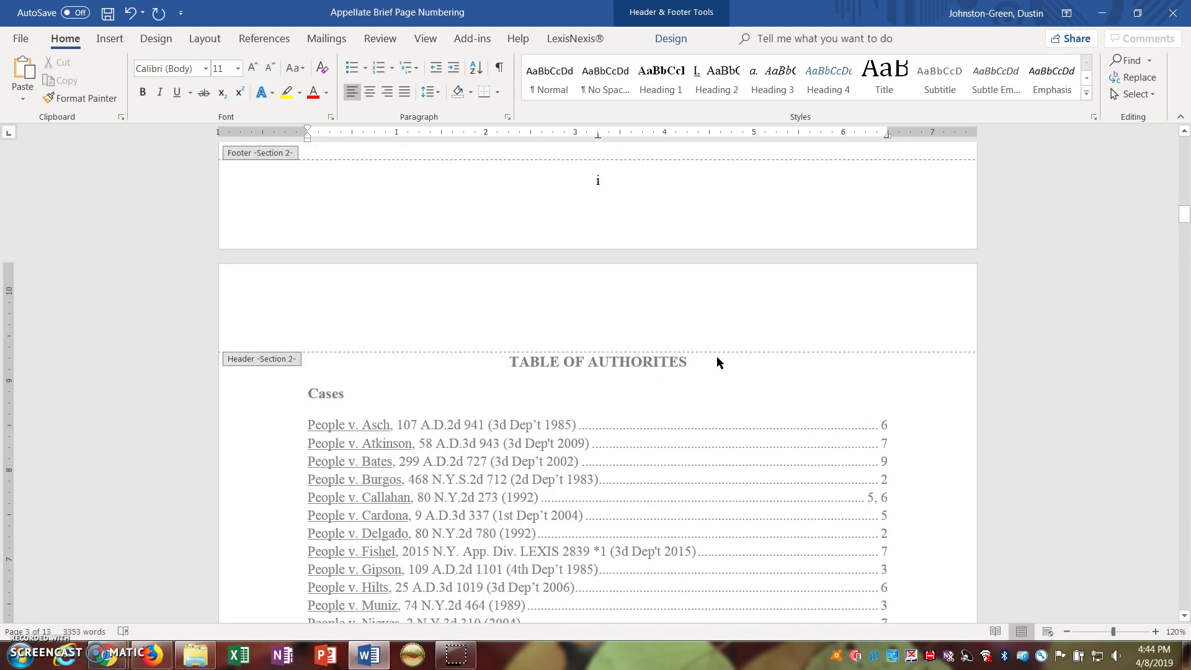
{"action": "scroll", "coordinate": [718, 357], "scroll_direction": "up", "scroll_amount": 15}
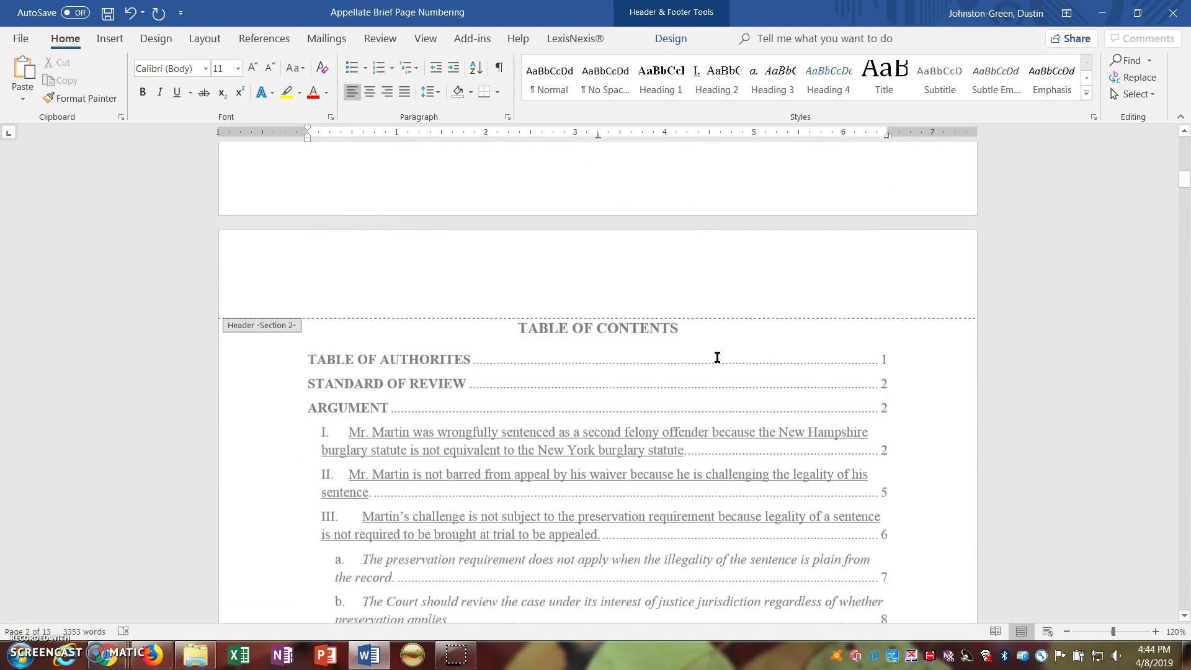
{"action": "scroll", "coordinate": [717, 356], "scroll_direction": "up", "scroll_amount": 5}
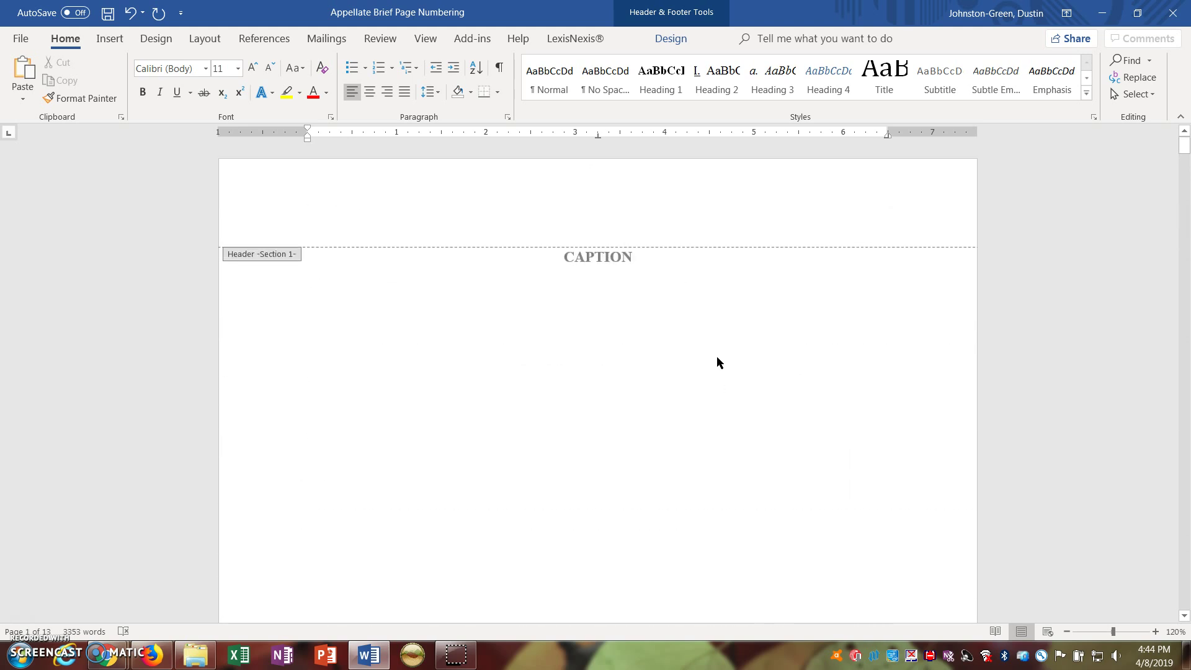
Step: Close footer editing and update the Table of Contents with the option to update page numbers only
{"action": "scroll", "coordinate": [698, 363], "scroll_direction": "down", "scroll_amount": 8}
{"action": "left_click", "coordinate": [685, 434]}
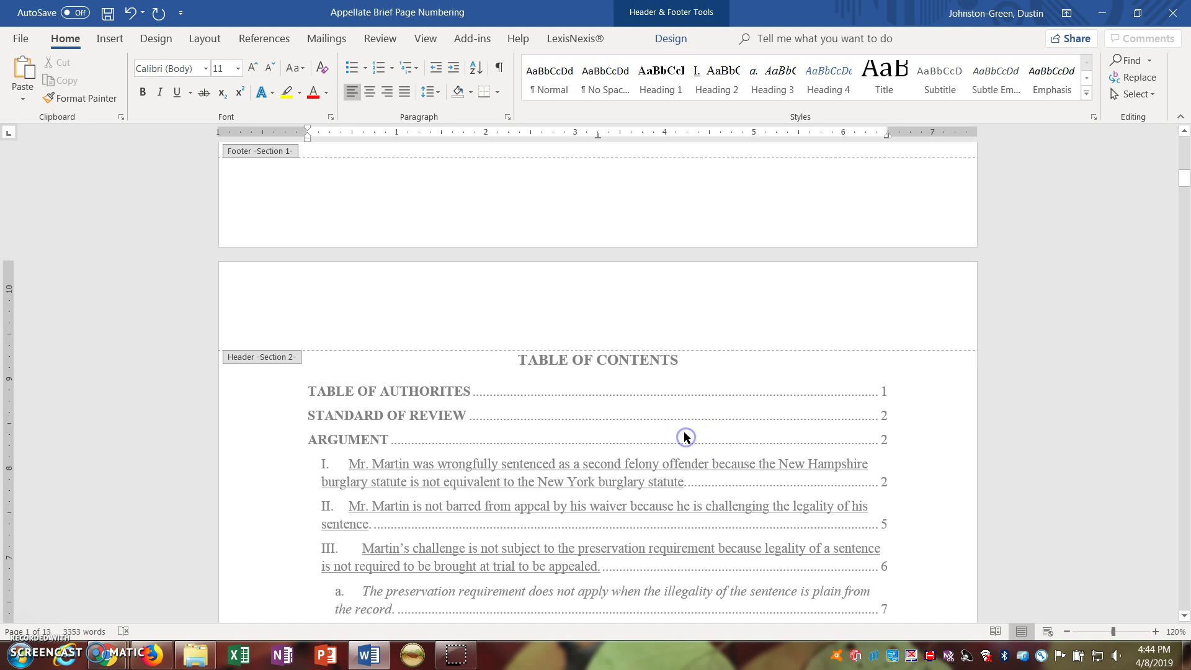
{"action": "left_click", "coordinate": [680, 400]}
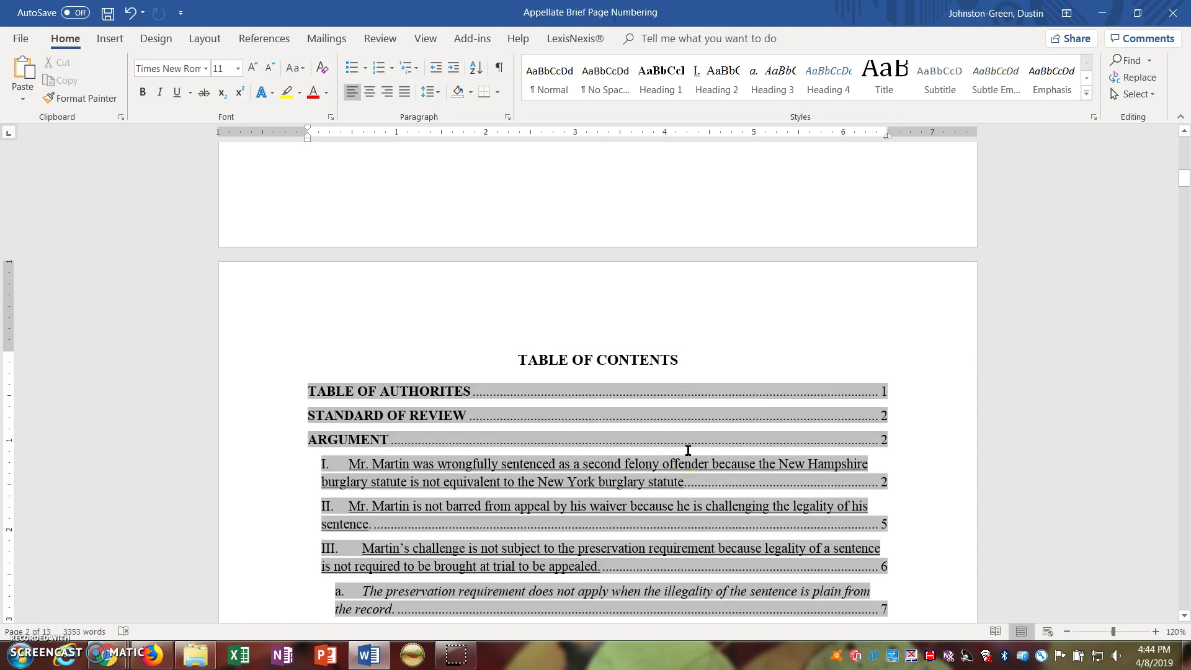
{"action": "scroll", "coordinate": [688, 450], "scroll_direction": "down", "scroll_amount": 3}
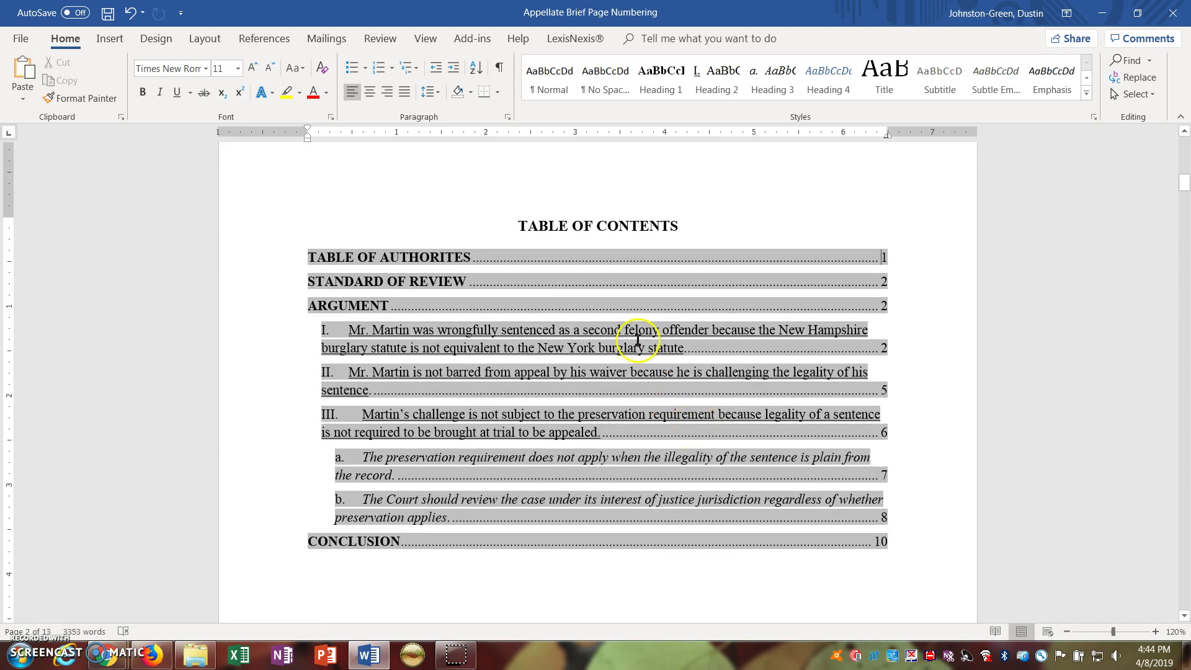
{"action": "left_click", "coordinate": [578, 259]}
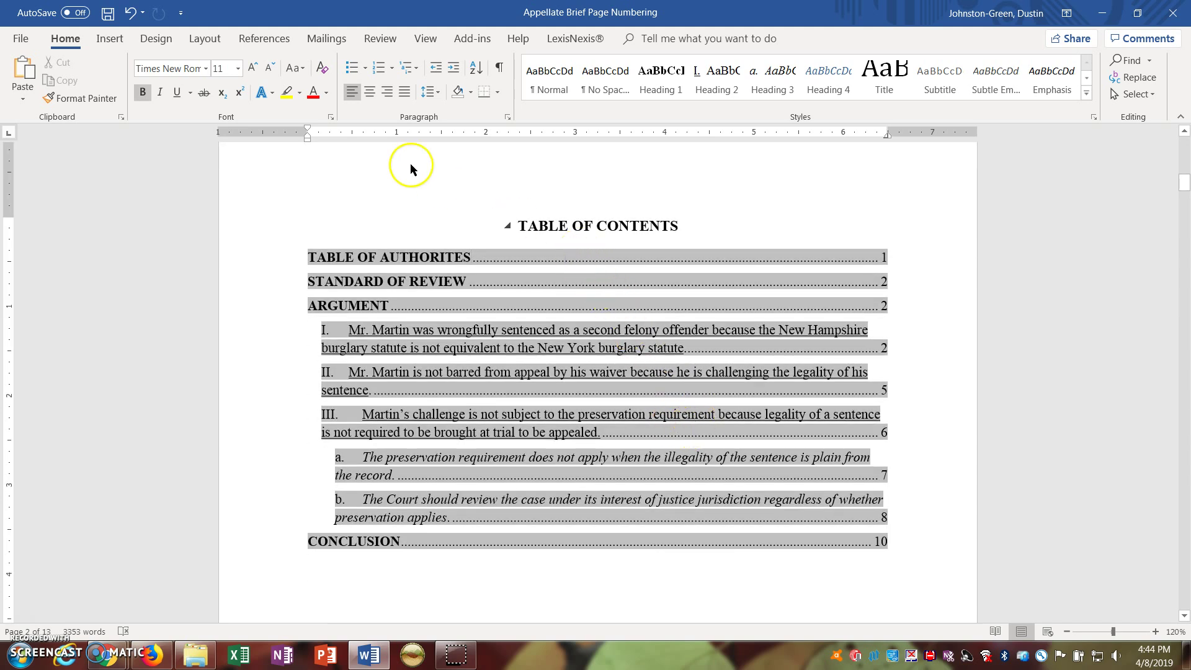
{"action": "left_click", "coordinate": [289, 39]}
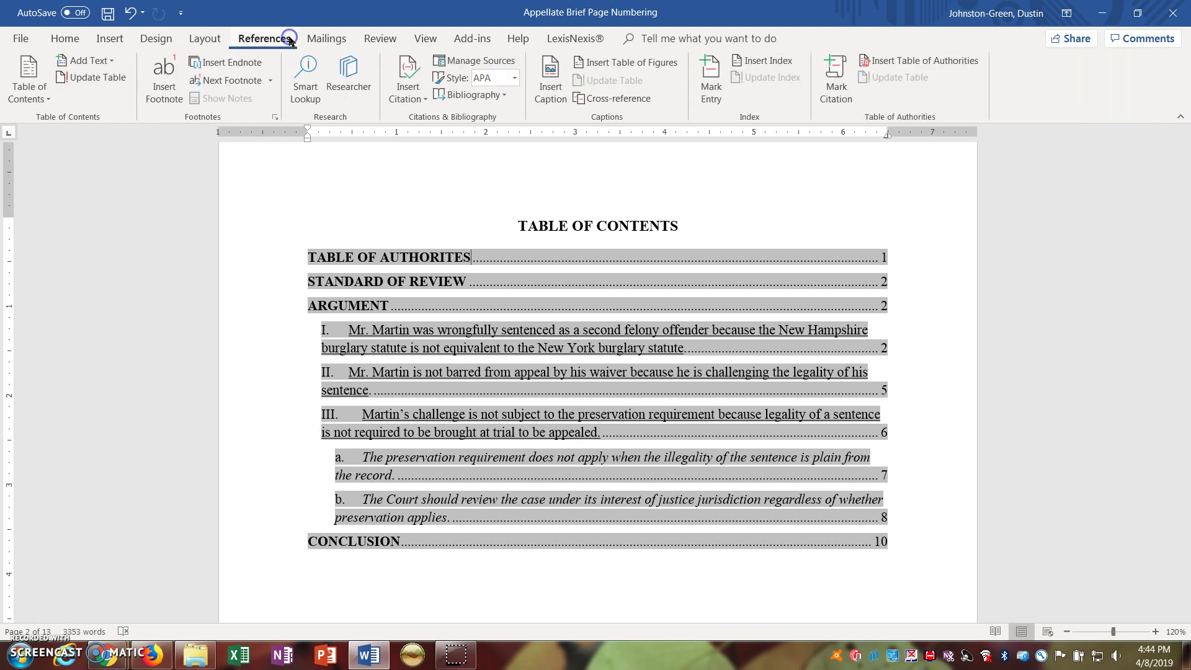
{"action": "left_click", "coordinate": [95, 89]}
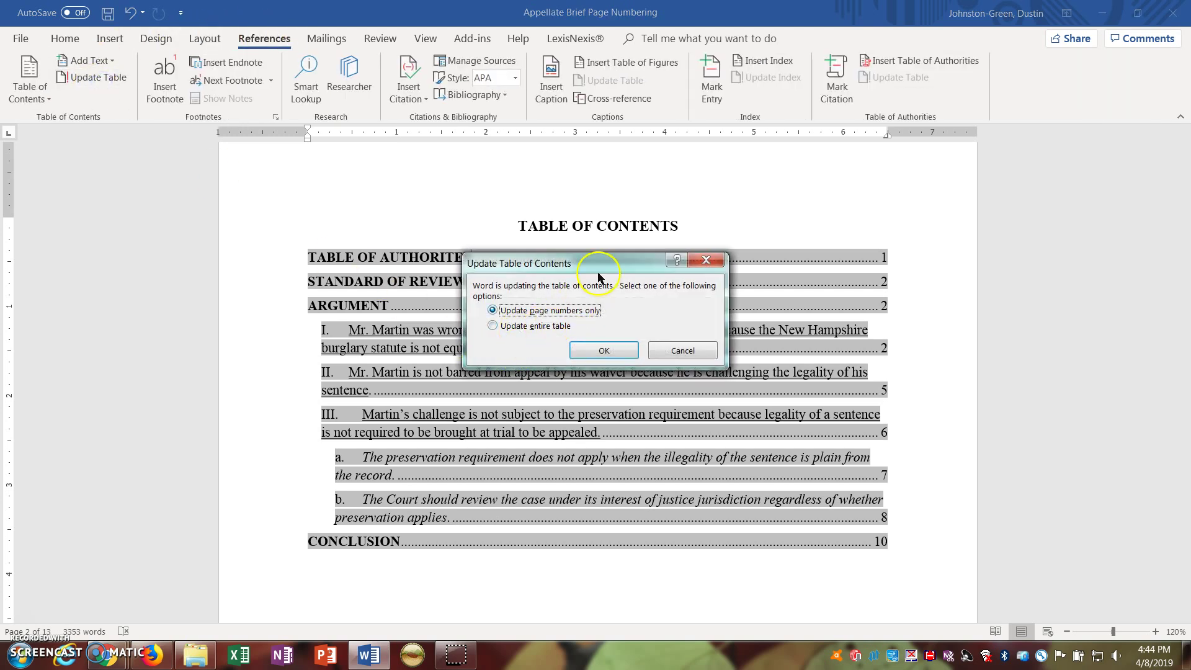
{"action": "left_click", "coordinate": [597, 351]}
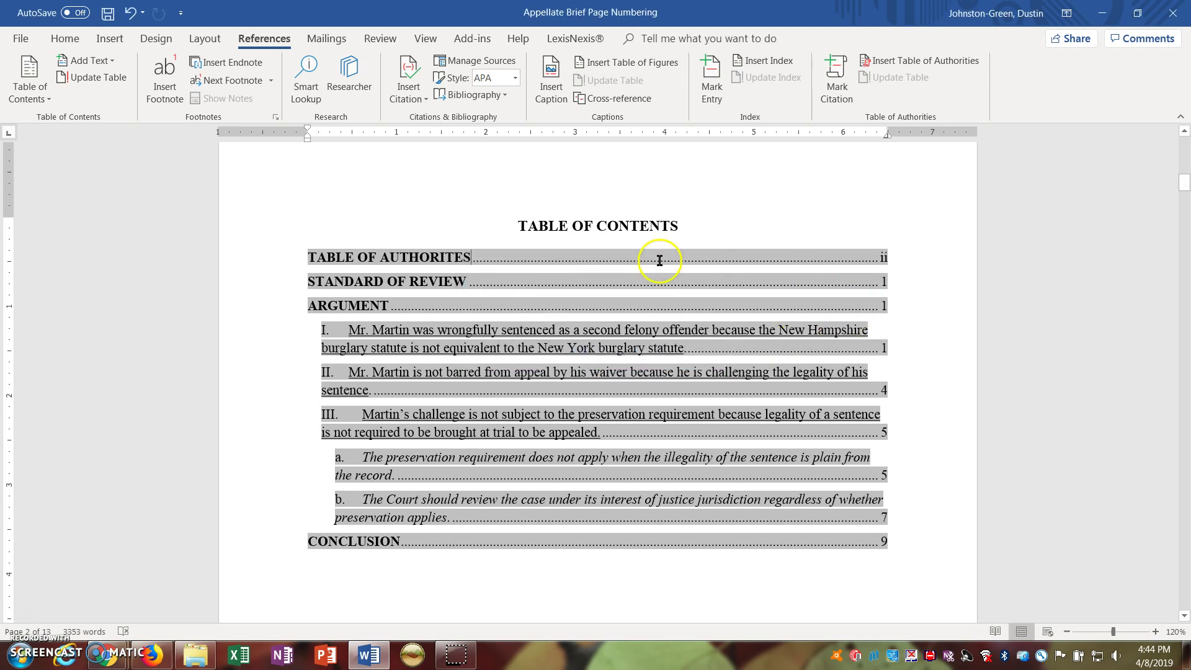